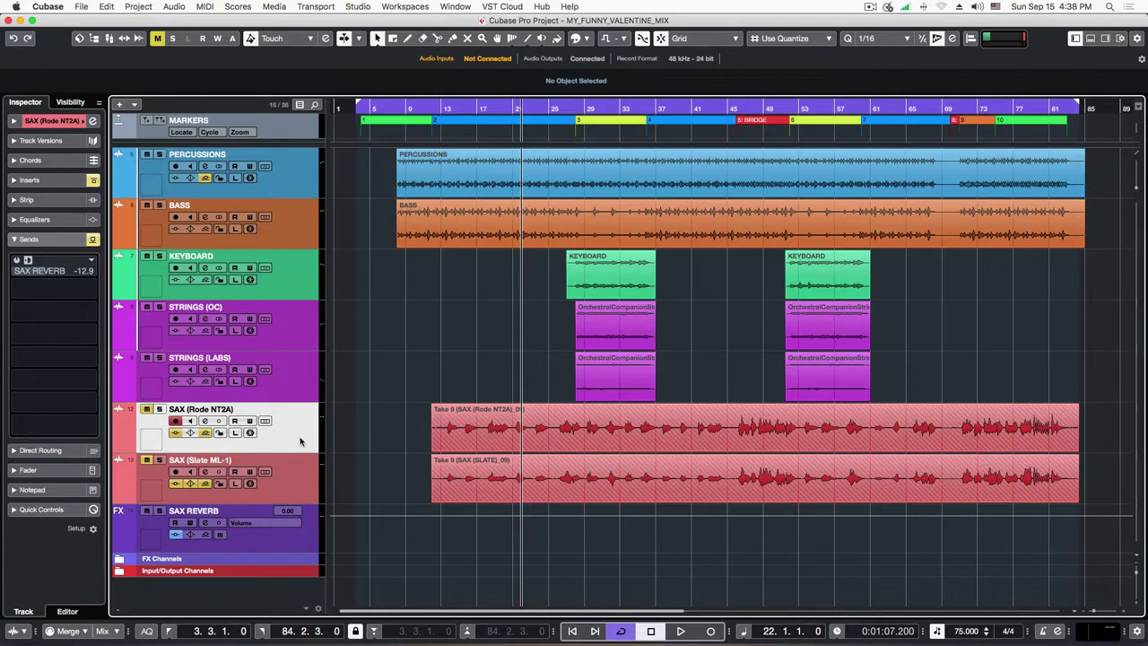
# Select the SAX (Slate ML-1), PERCUSSIONS, BASS, KEYBOARD and both STRINGS tracks in turn to review the arrangement.
pyautogui.click(297, 481)
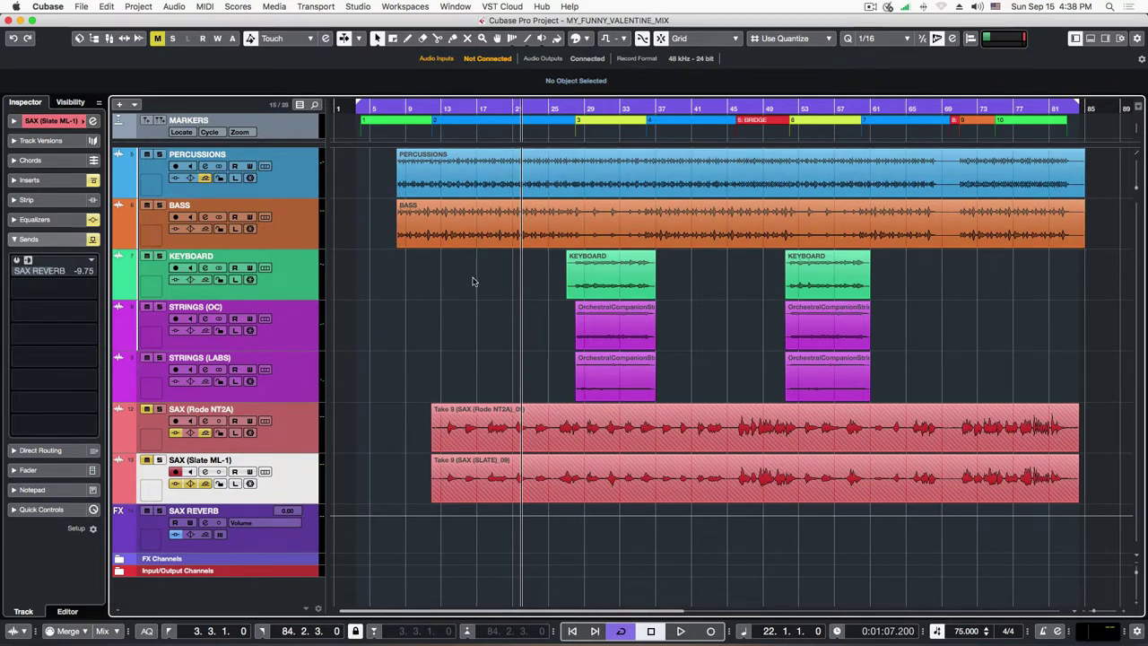
pyautogui.click(305, 186)
pyautogui.click(304, 224)
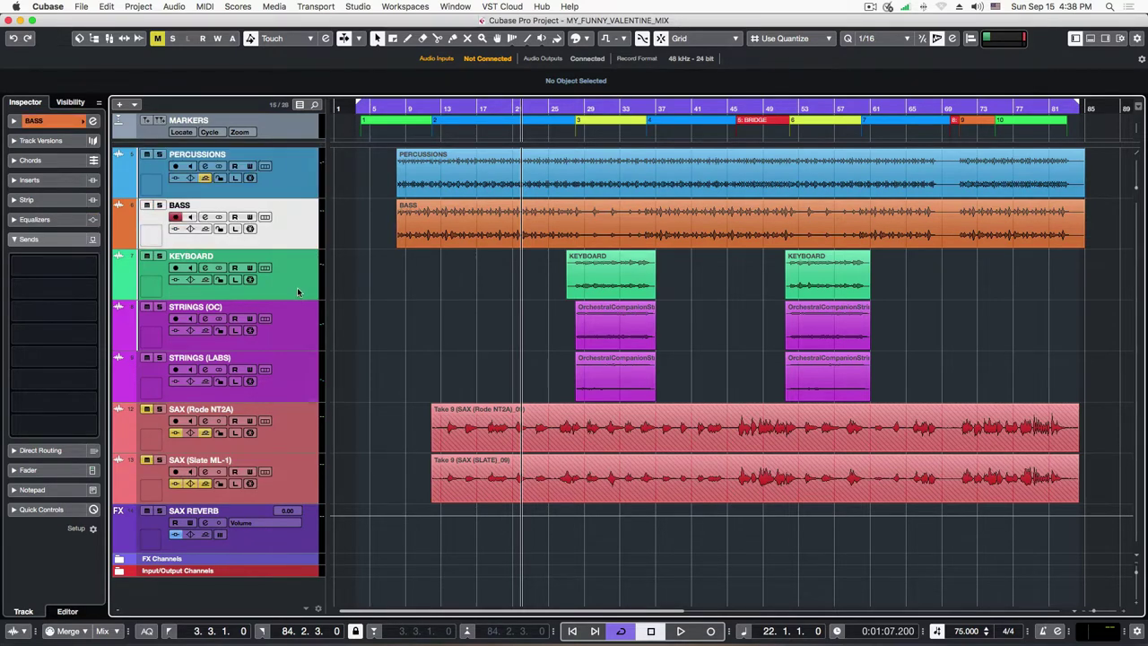
pyautogui.click(297, 287)
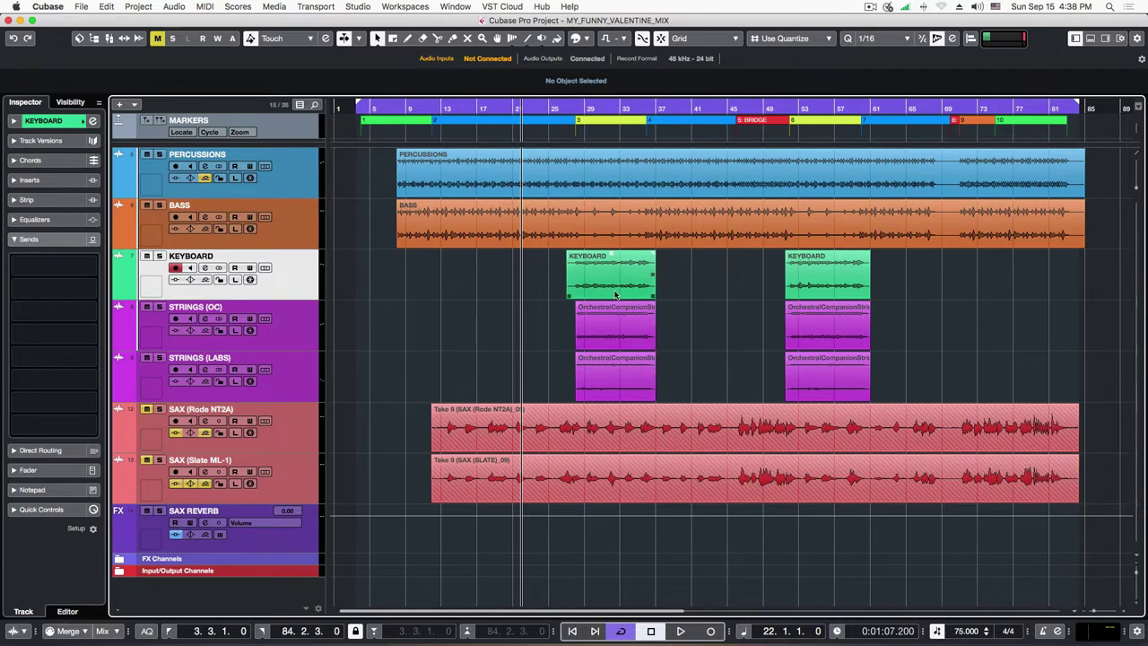
pyautogui.click(281, 327)
pyautogui.click(293, 366)
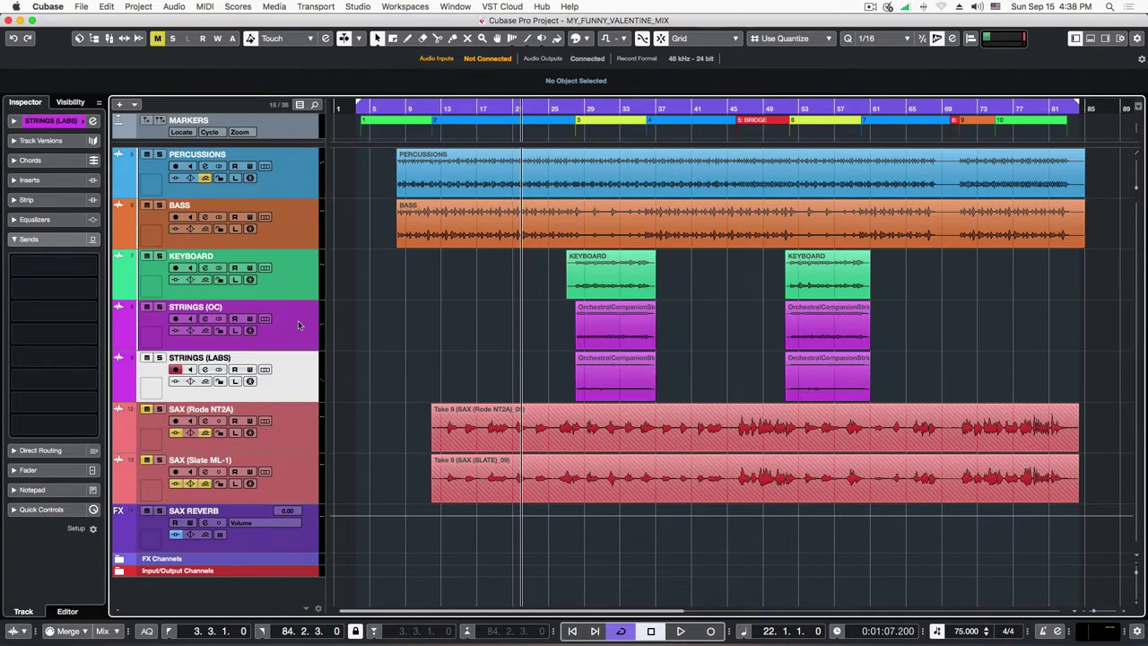
# Select the KEYBOARD track and play the project from bar 22 to about bar 36.
pyautogui.click(302, 285)
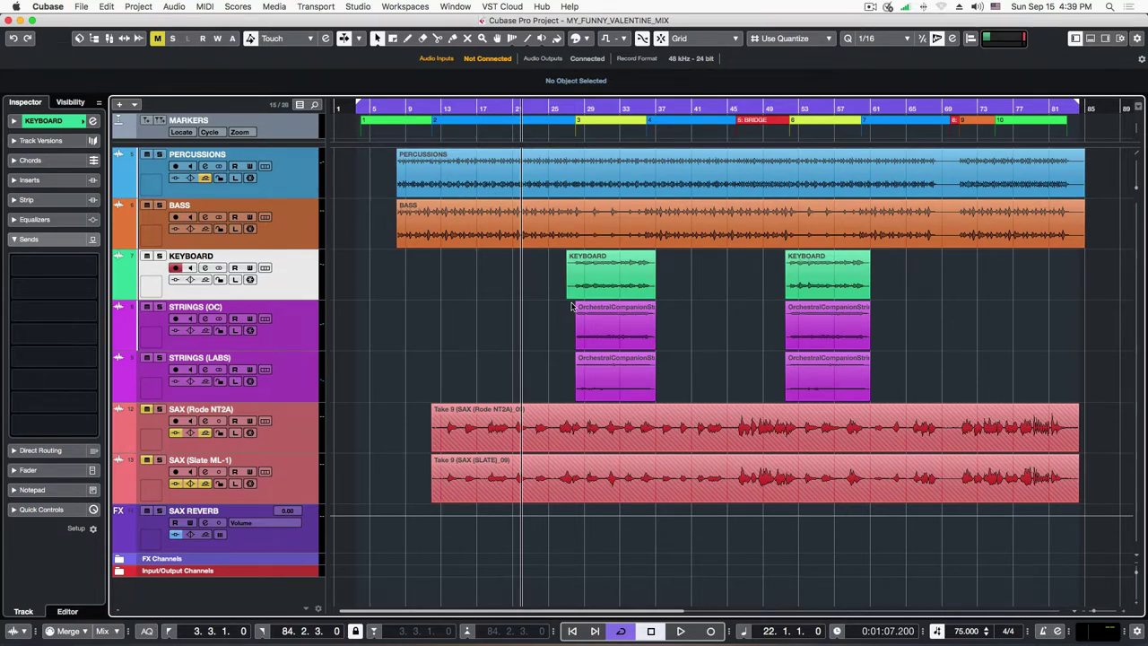
pyautogui.press('space')
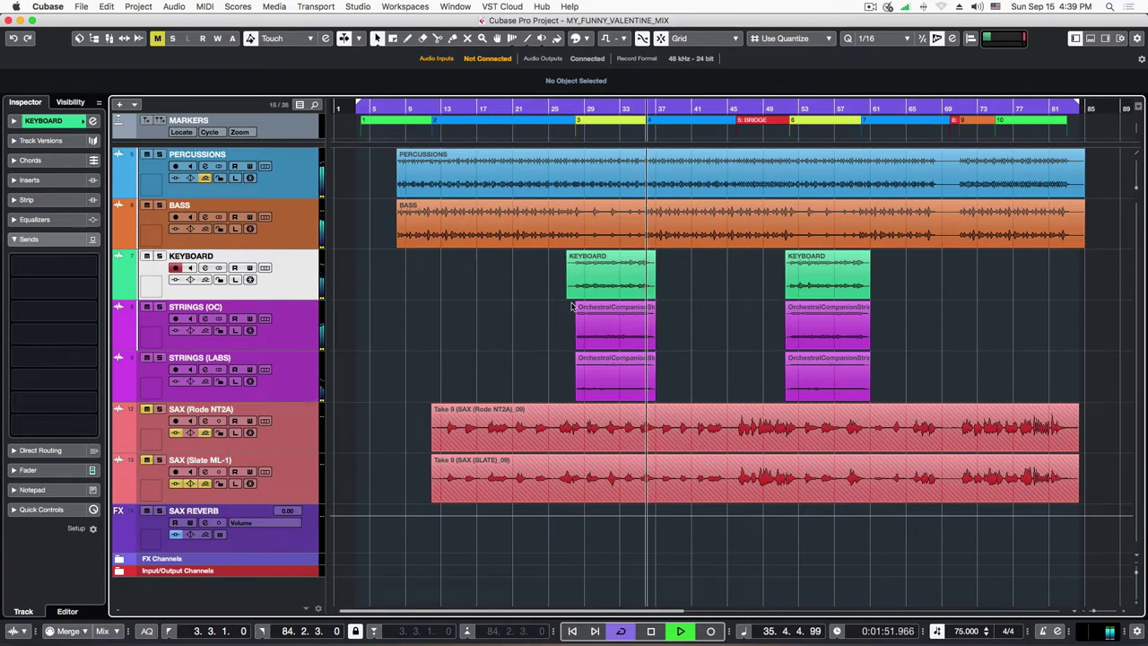
pyautogui.press('space')
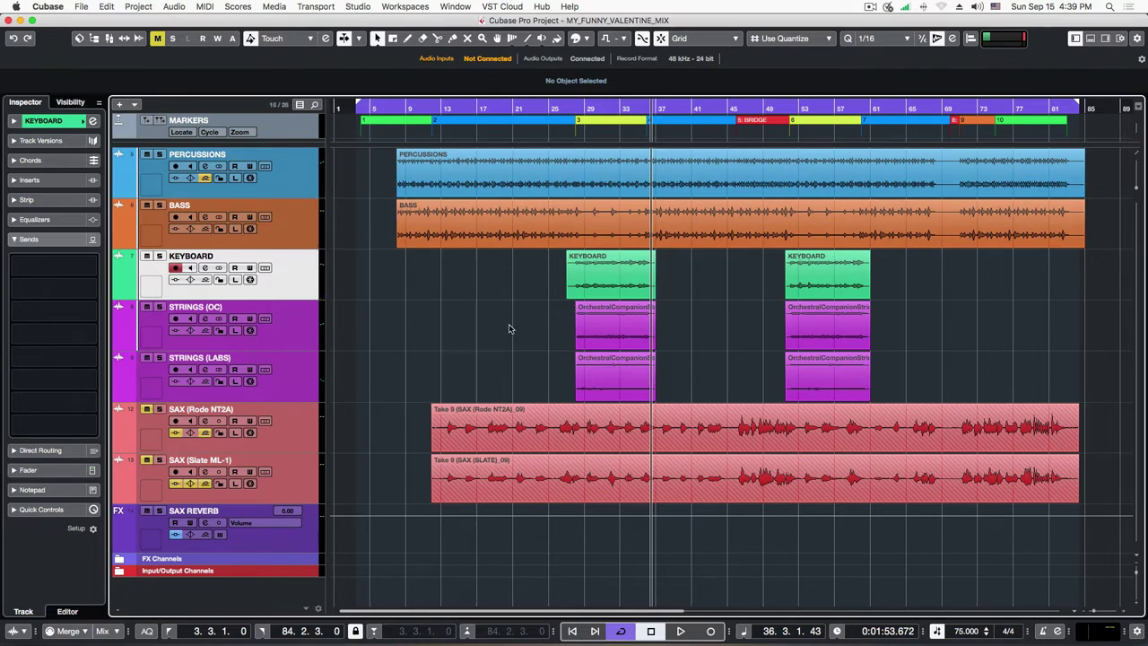
# Compare the SAX (Rode NT2A) and SAX (Slate ML-1) tracks' channel settings and examine the Slate ML-1 track's inserts.
pyautogui.click(296, 440)
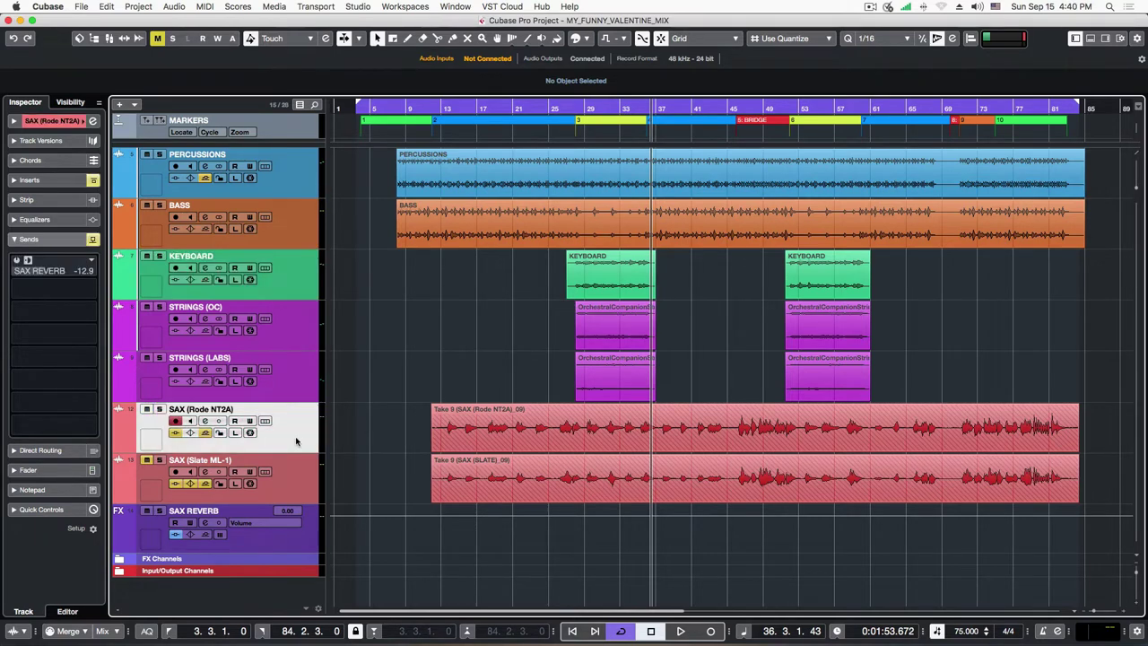
pyautogui.click(301, 482)
pyautogui.click(302, 450)
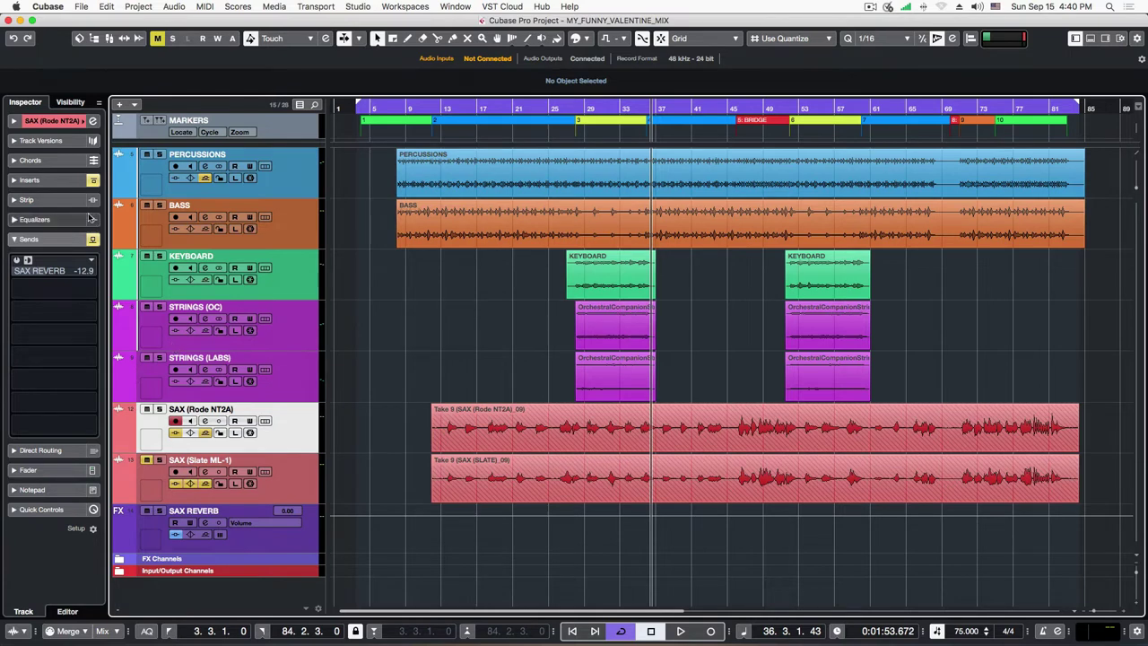
pyautogui.click(305, 477)
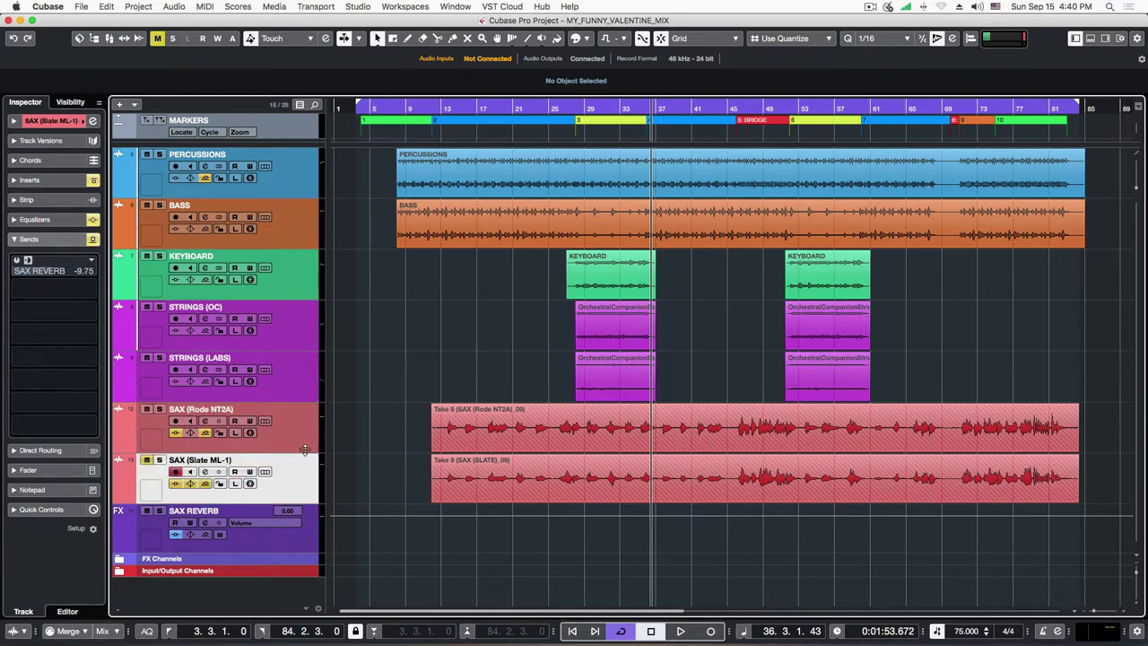
pyautogui.click(302, 448)
pyautogui.click(302, 474)
pyautogui.click(304, 441)
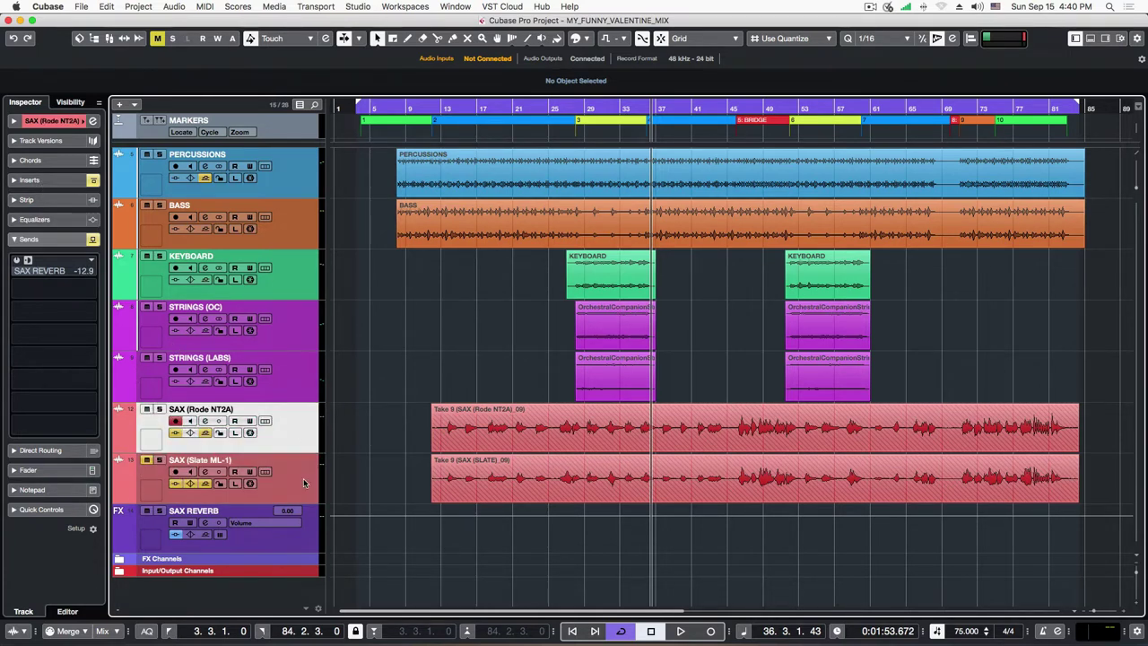
pyautogui.click(303, 481)
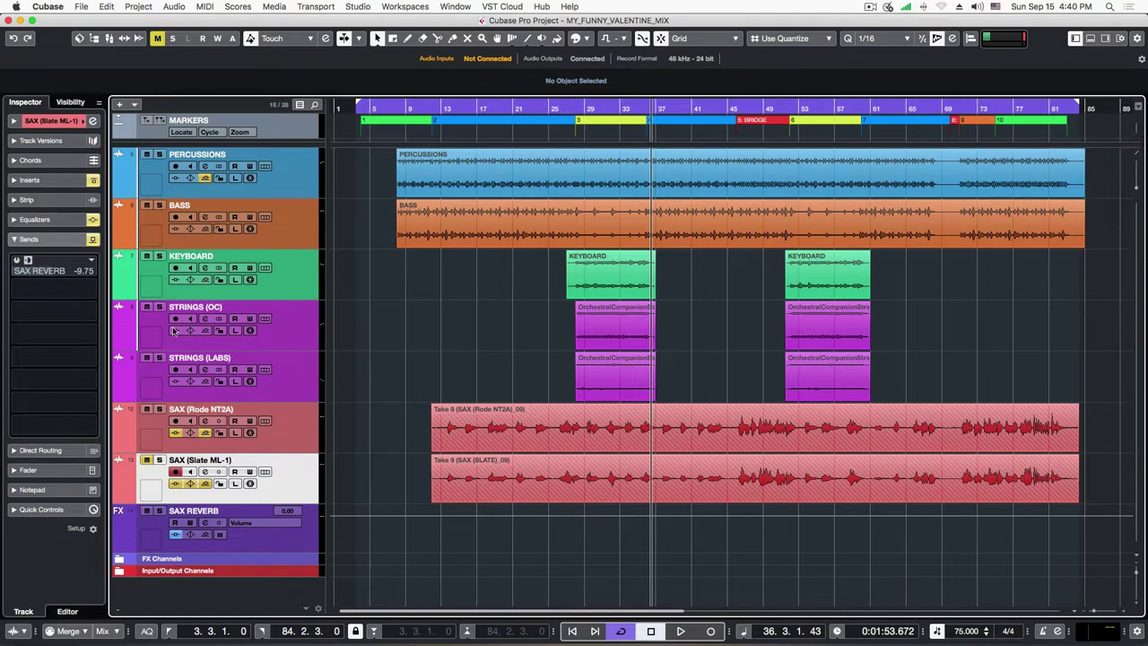
pyautogui.click(13, 180)
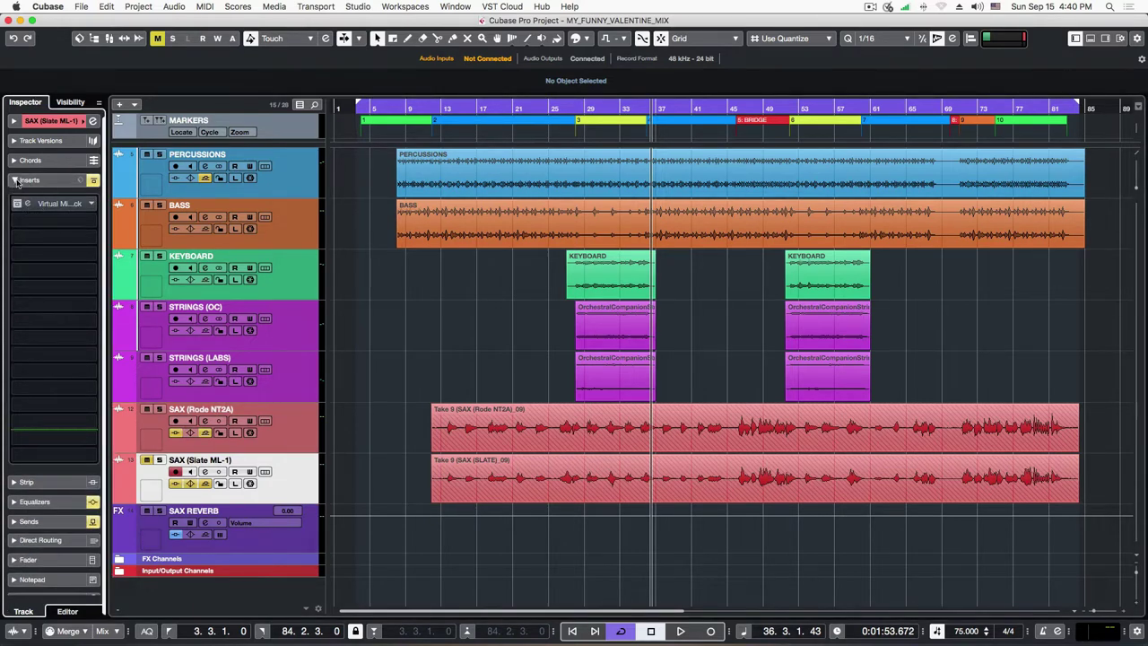
pyautogui.click(16, 181)
# Play the SAX (Rode NT2A) track from the start of the BRIDGE at bar 46 to about bar 52.
pyautogui.click(292, 443)
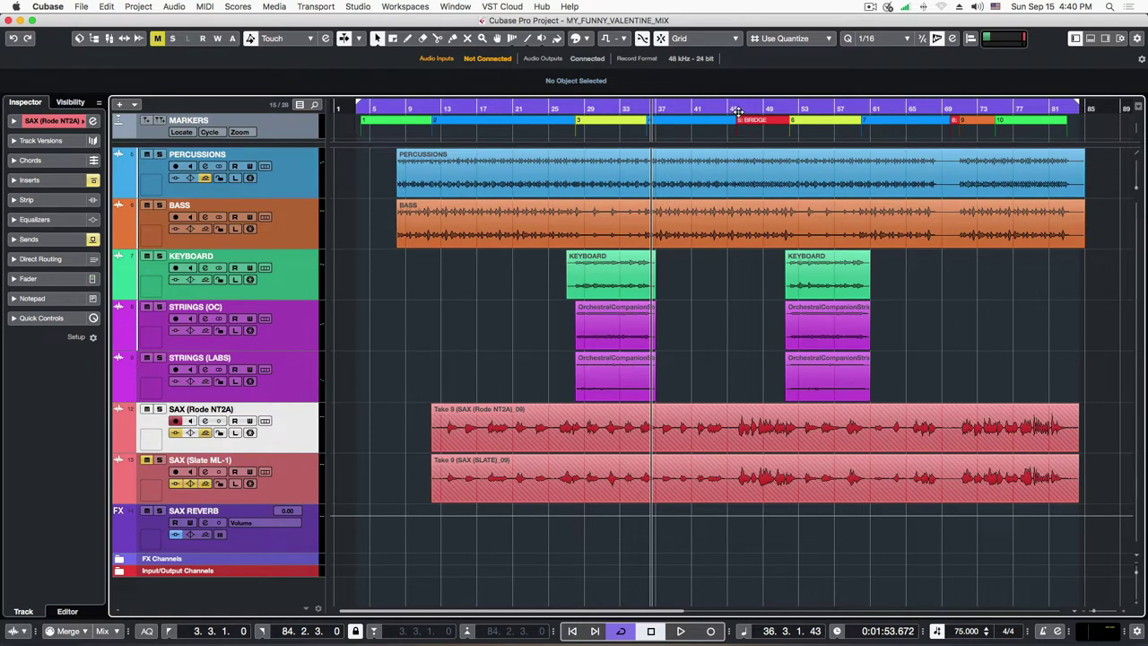
pyautogui.click(737, 109)
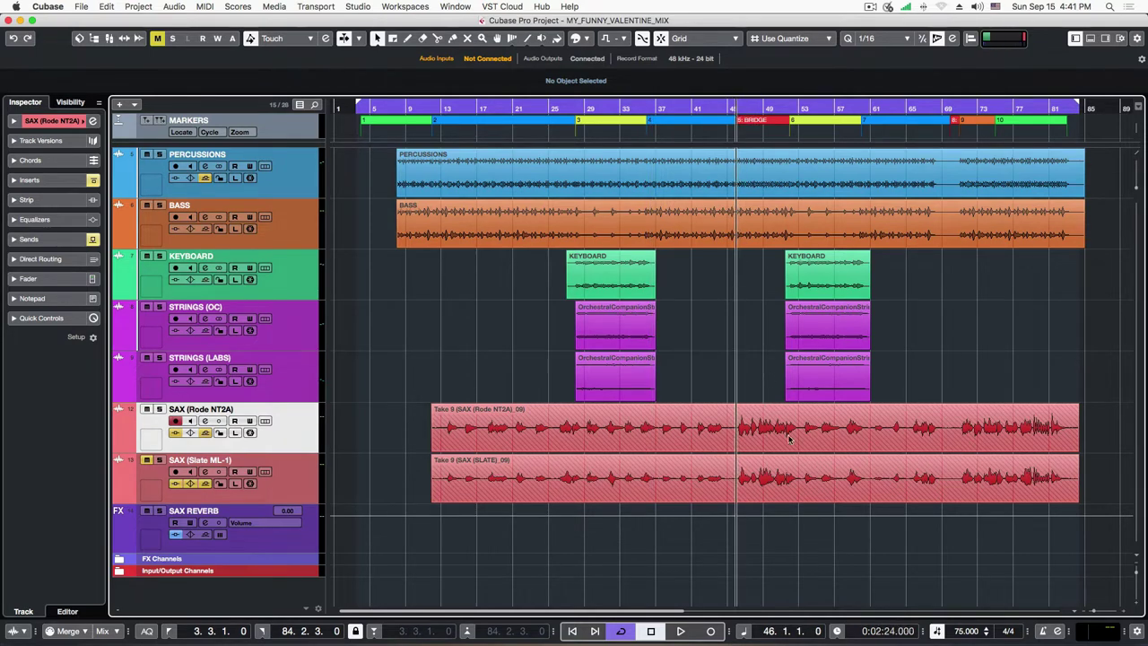
pyautogui.moveTo(1093, 611); pyautogui.dragTo(1099, 611)
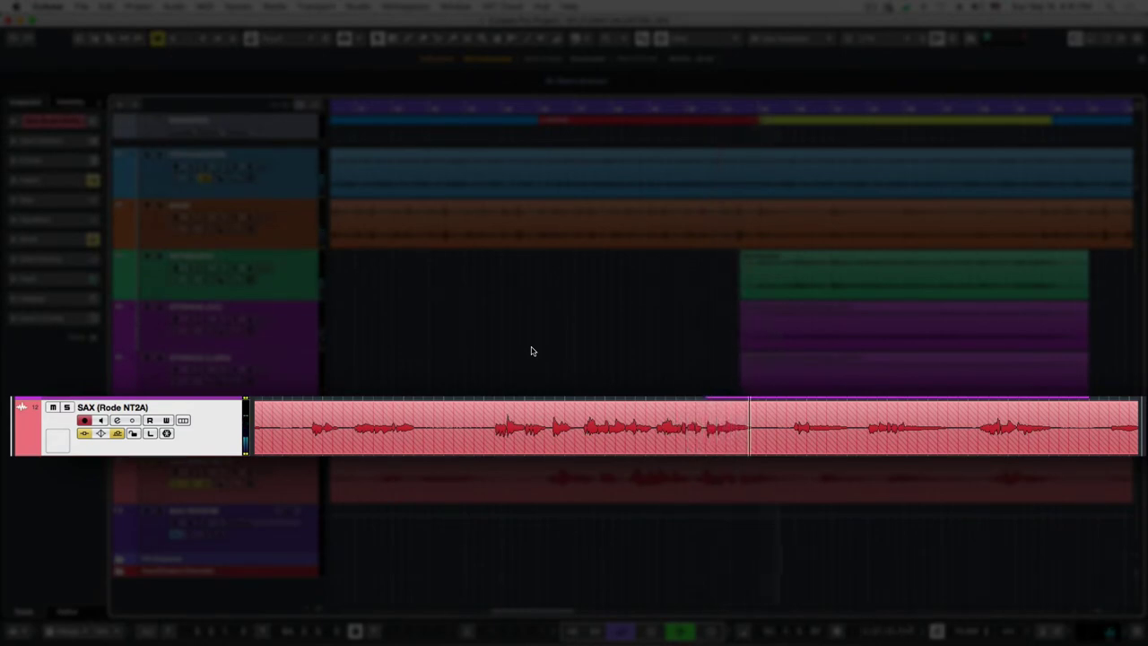
pyautogui.press('space')
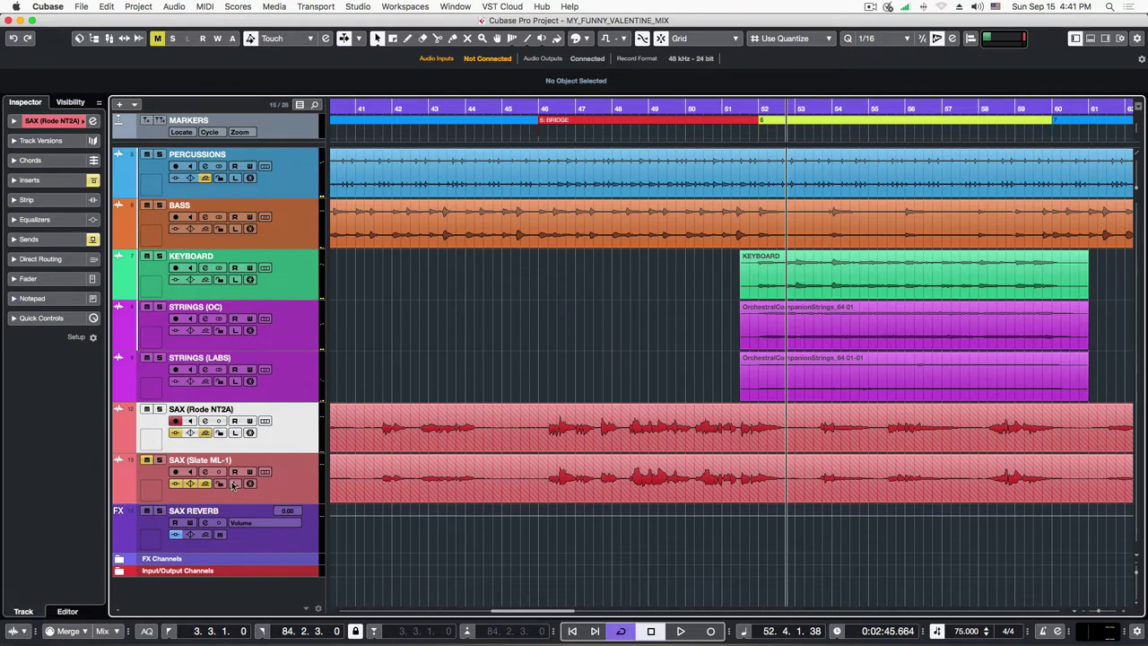
# Mute SAX (Rode NT2A), unmute SAX (Slate ML-1), and play the bridge from just before bar 46 to about bar 52.
pyautogui.click(290, 483)
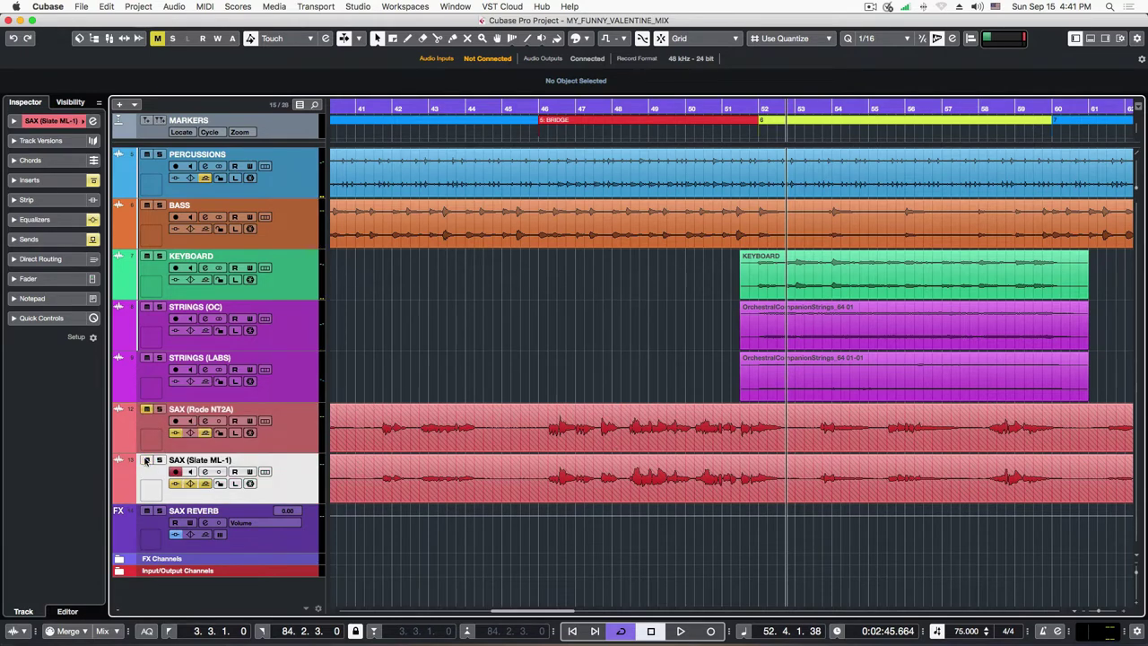
pyautogui.click(533, 111)
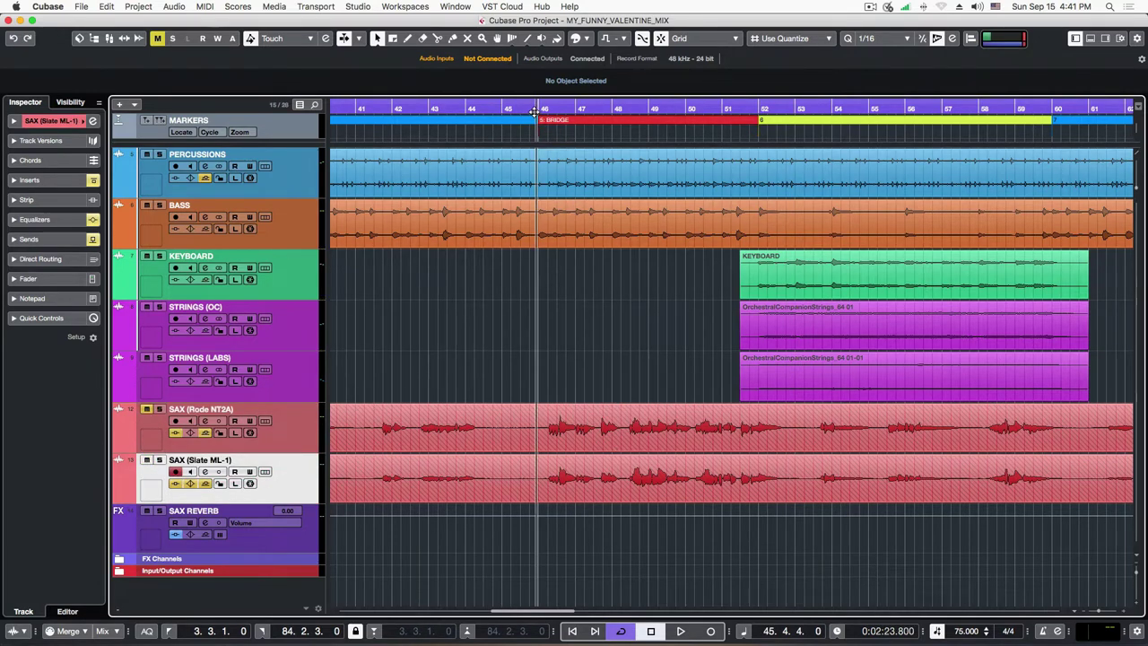
pyautogui.press('space')
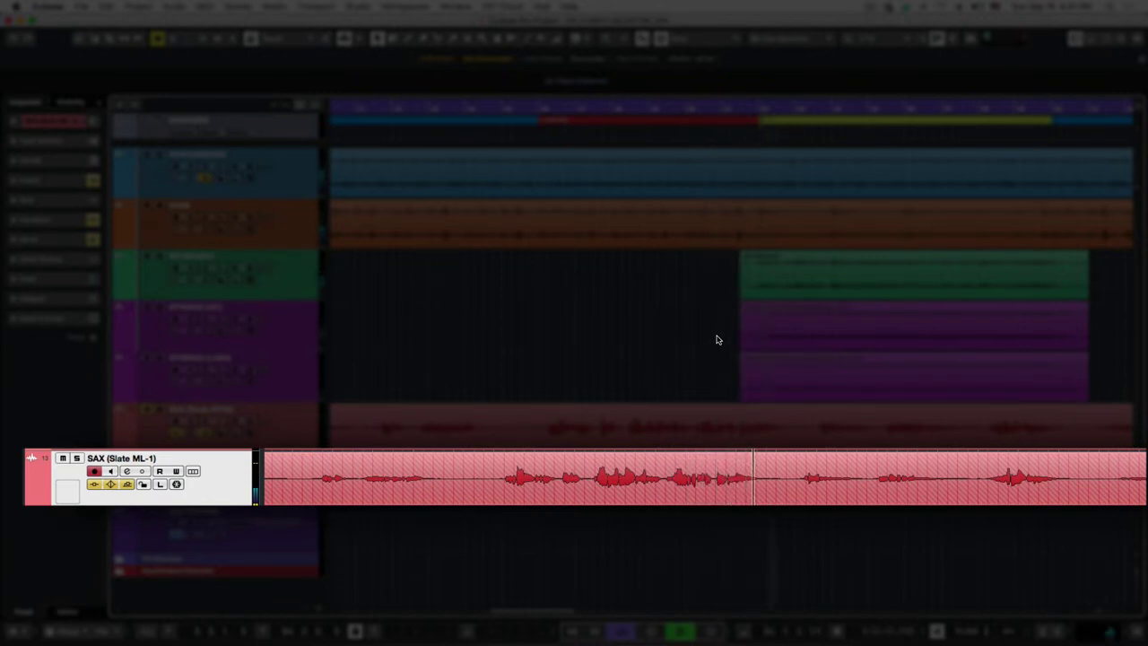
pyautogui.press('space')
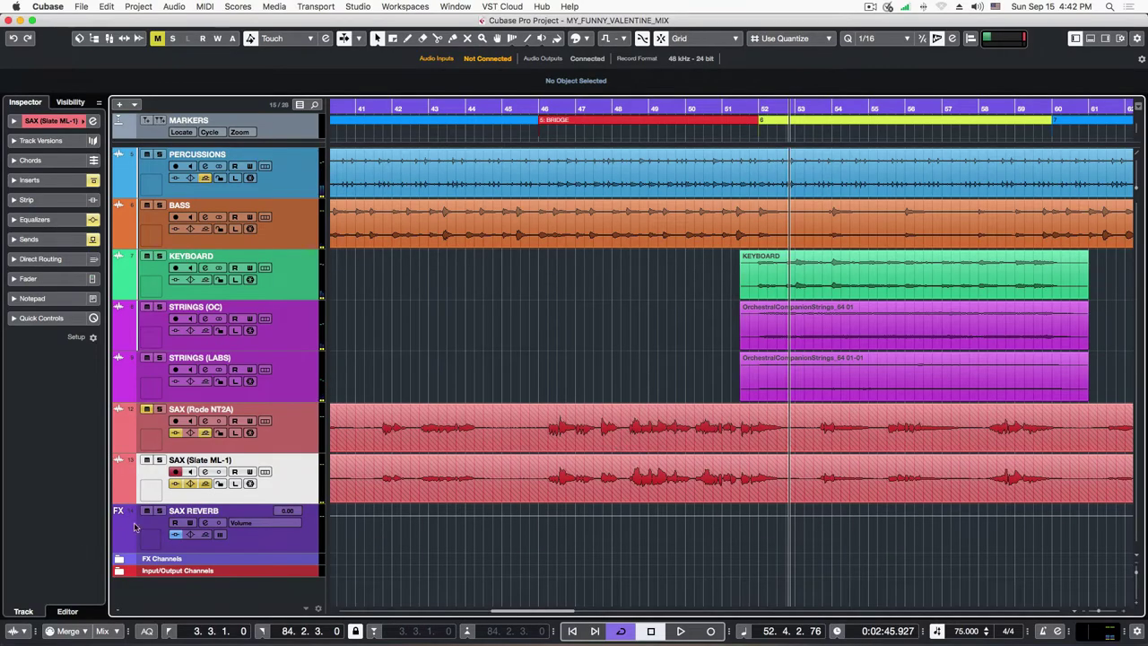
# Mute the SAX (Slate ML-1) track and open the Virtual Mix Rack in its first insert slot.
pyautogui.click(146, 461)
pyautogui.click(288, 443)
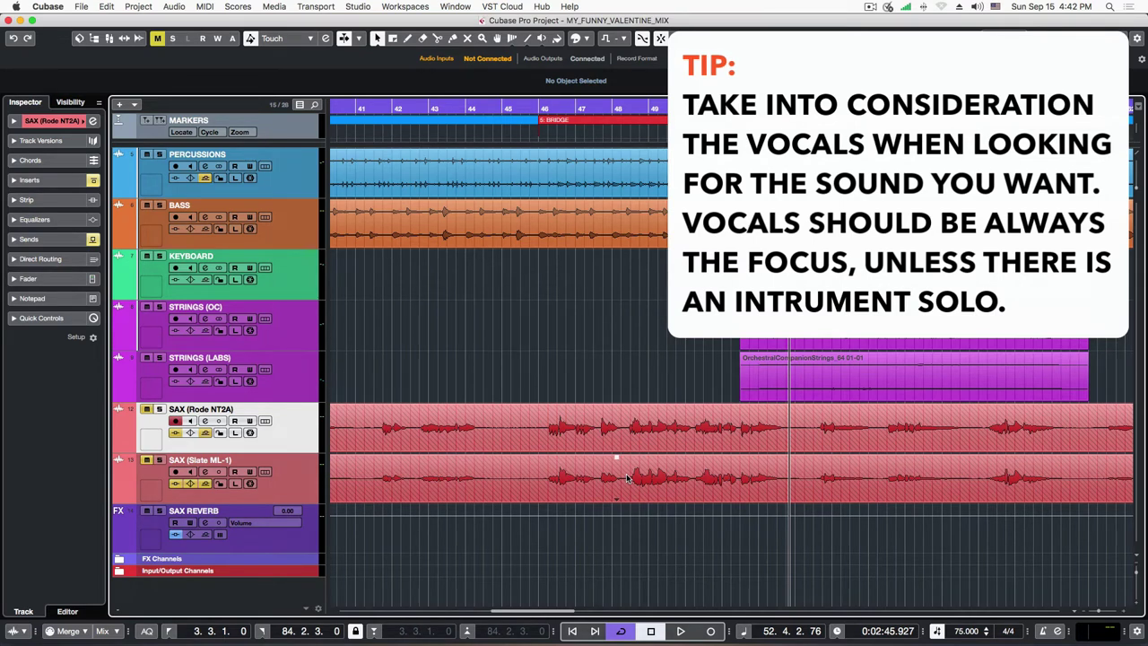
pyautogui.click(294, 469)
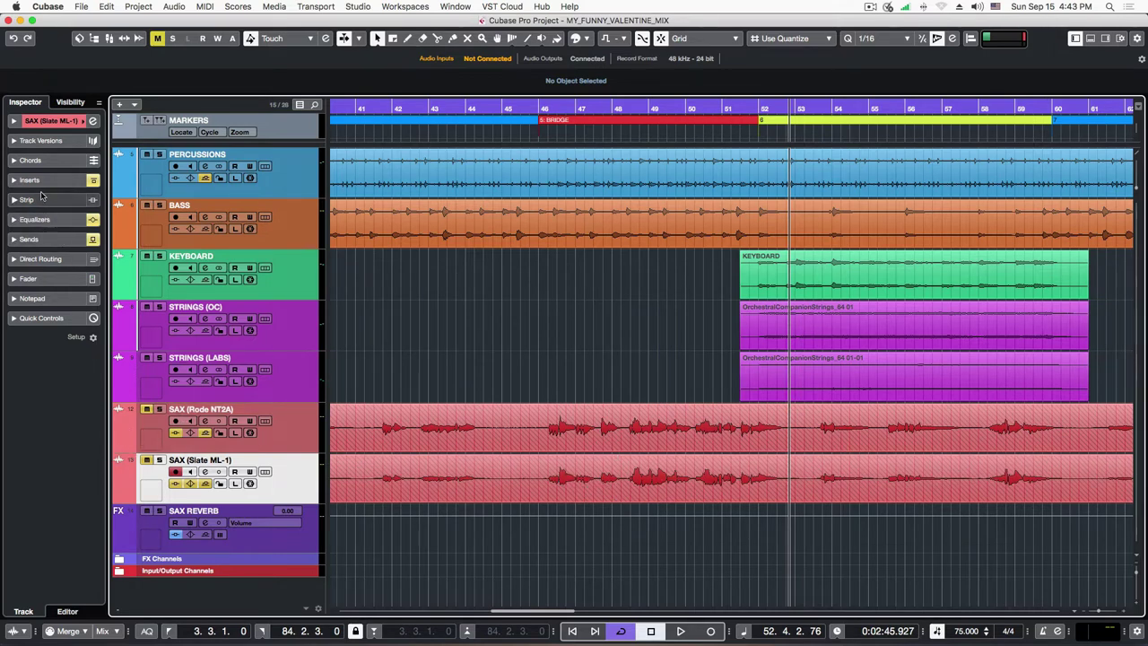
pyautogui.click(15, 181)
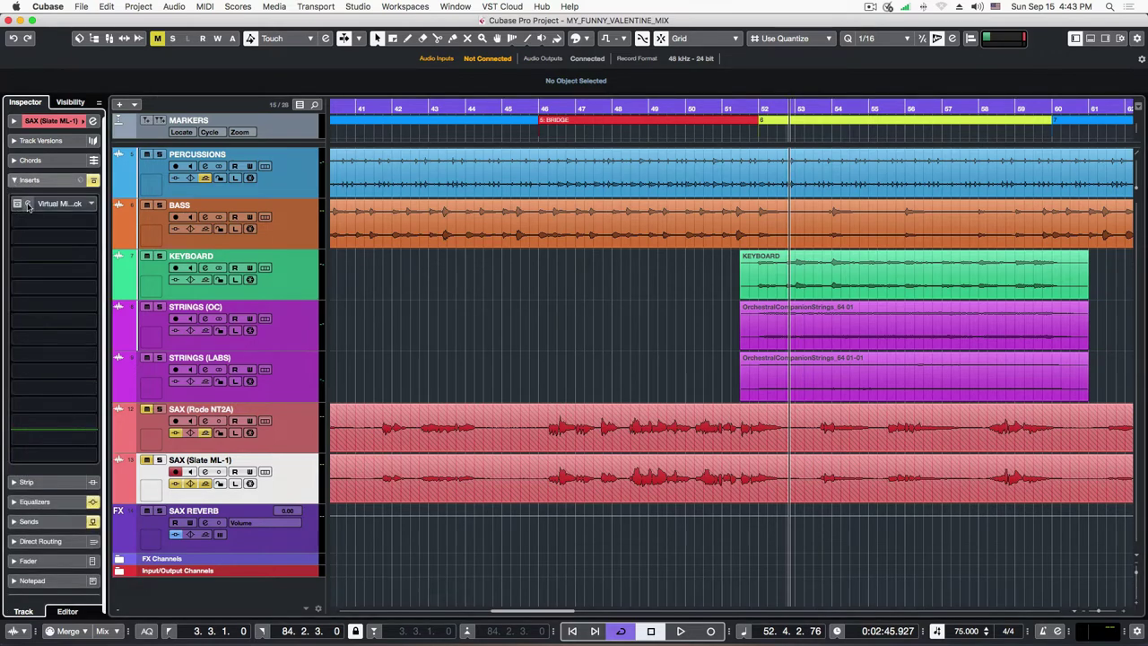
pyautogui.click(28, 205)
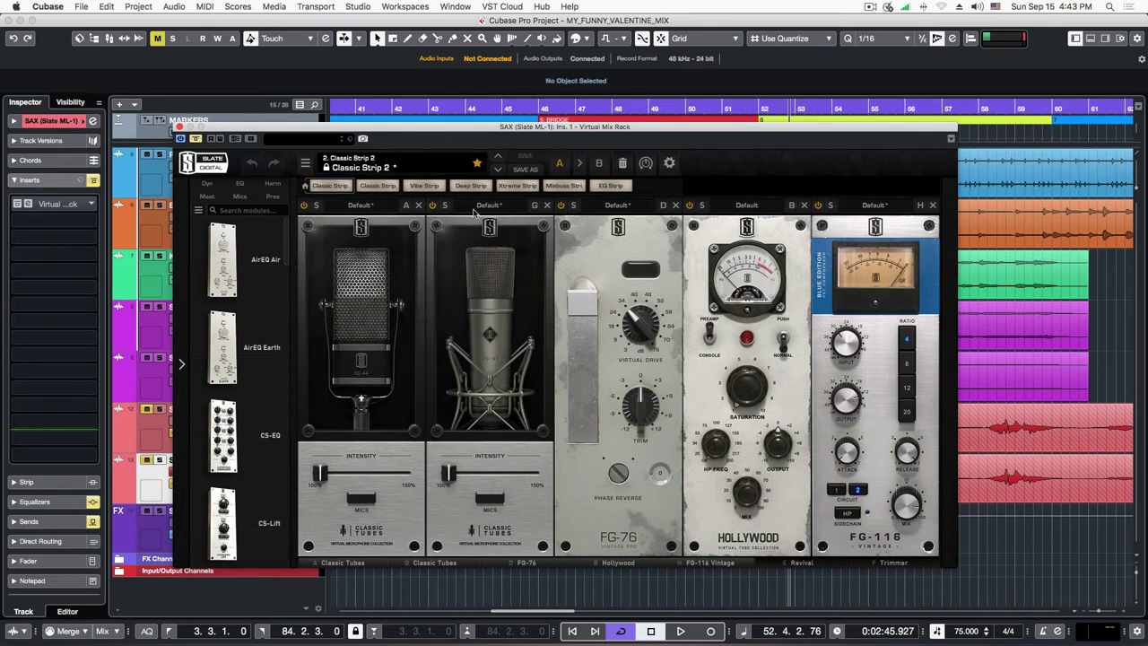
# Switch off the Virtual Mix Rack modules along the chain through Trimmer, leaving only the first Classic Tubes module active.
pyautogui.moveTo(472, 132); pyautogui.dragTo(482, 134)
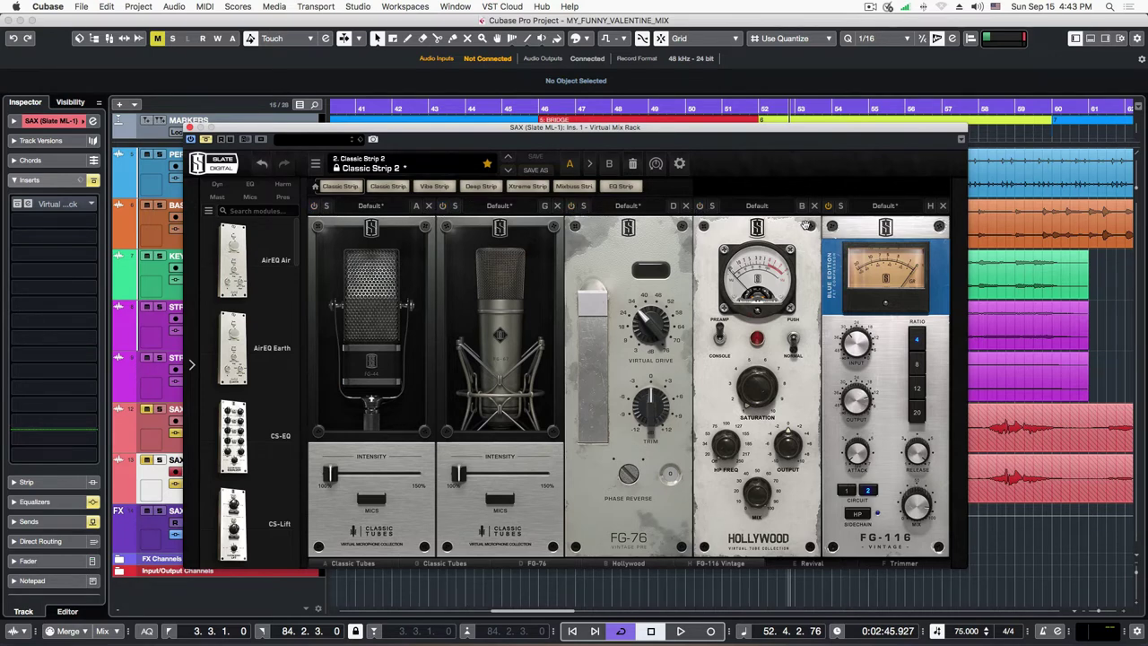
pyautogui.click(904, 563)
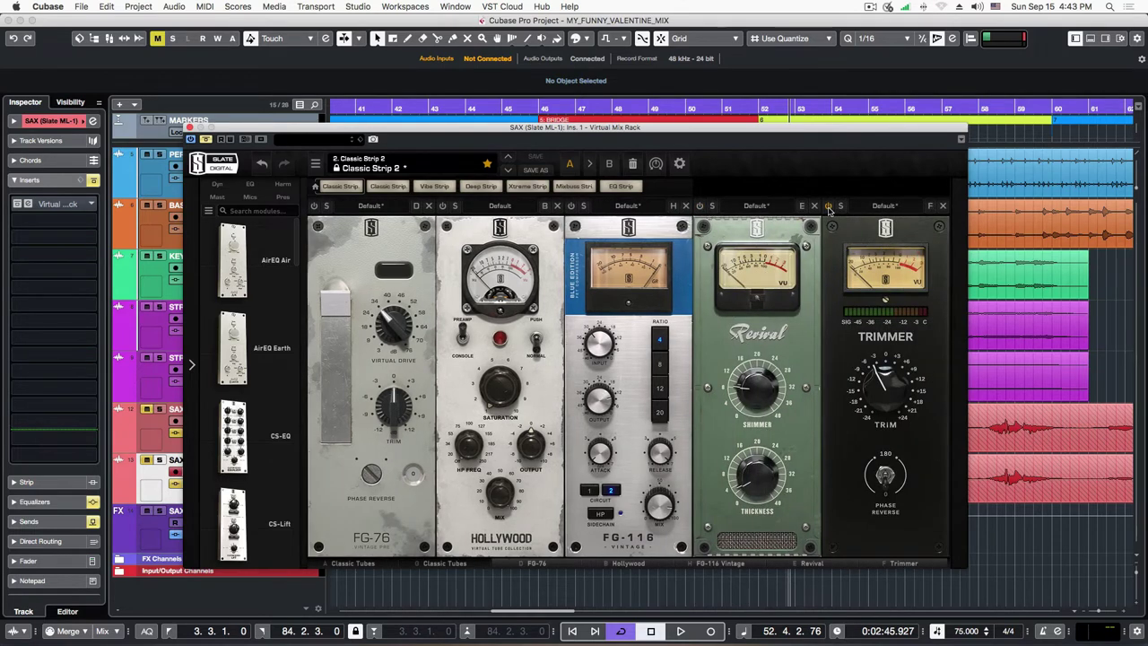
pyautogui.click(346, 565)
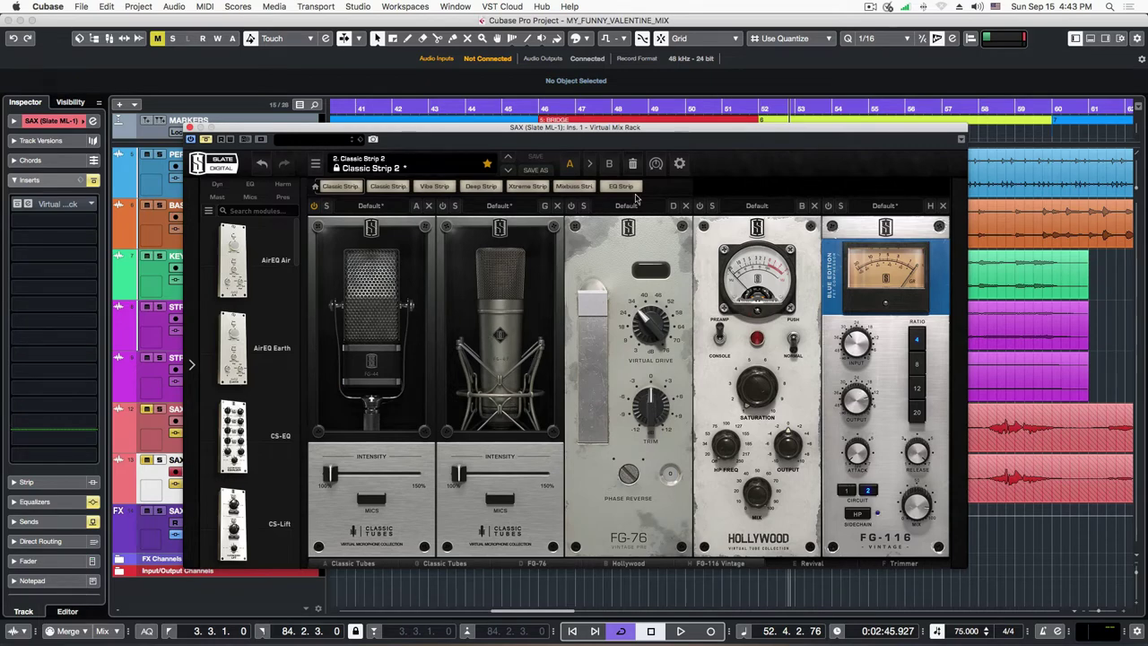
# Set the playback position to bar 46 and the cycle range to the BRIDGE marker, bars 46 to 52.
pyautogui.moveTo(575, 126)
pyautogui.mouseDown()
pyautogui.moveTo(600, 157)
pyautogui.moveTo(592, 138)
pyautogui.mouseUp()
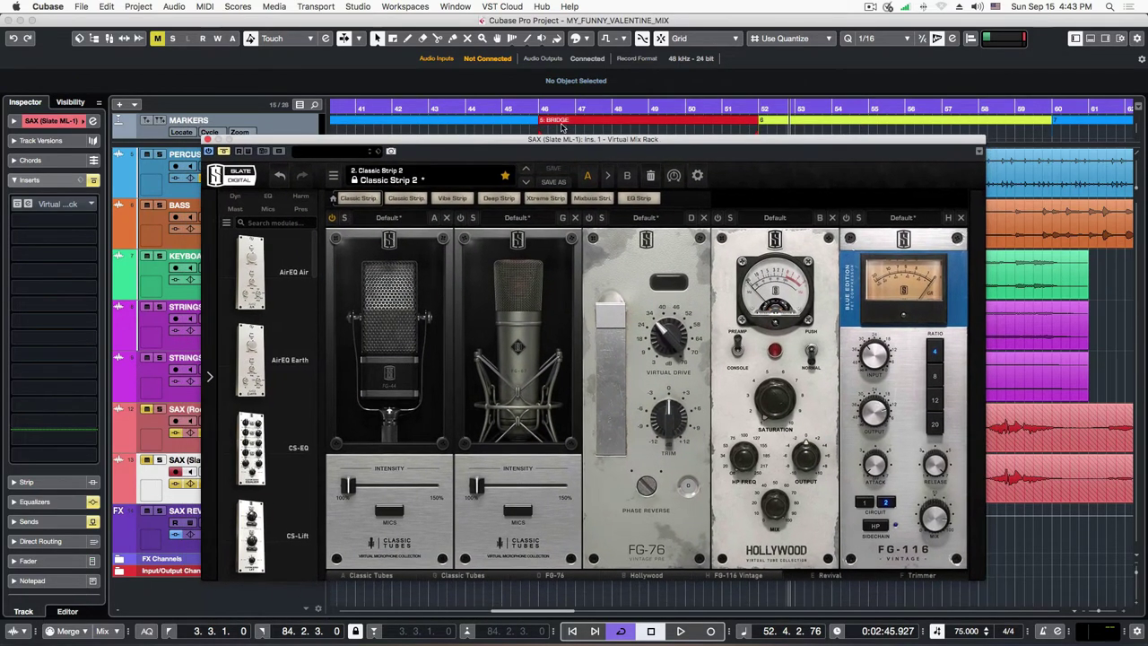
pyautogui.moveTo(538, 103); pyautogui.dragTo(534, 108)
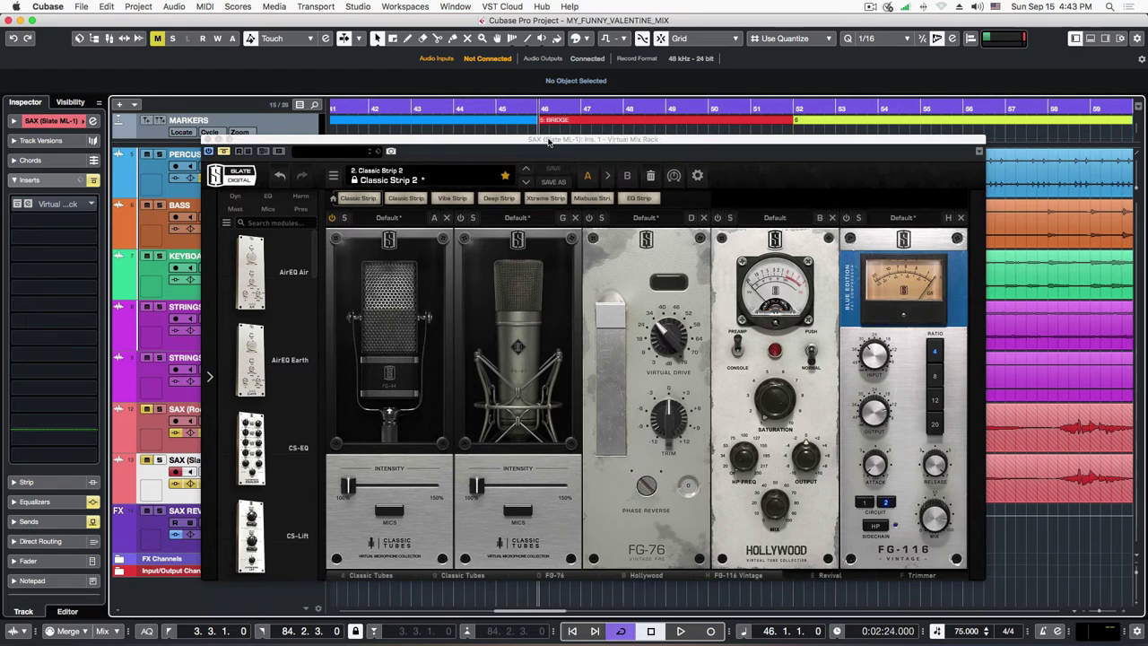
pyautogui.click(592, 121)
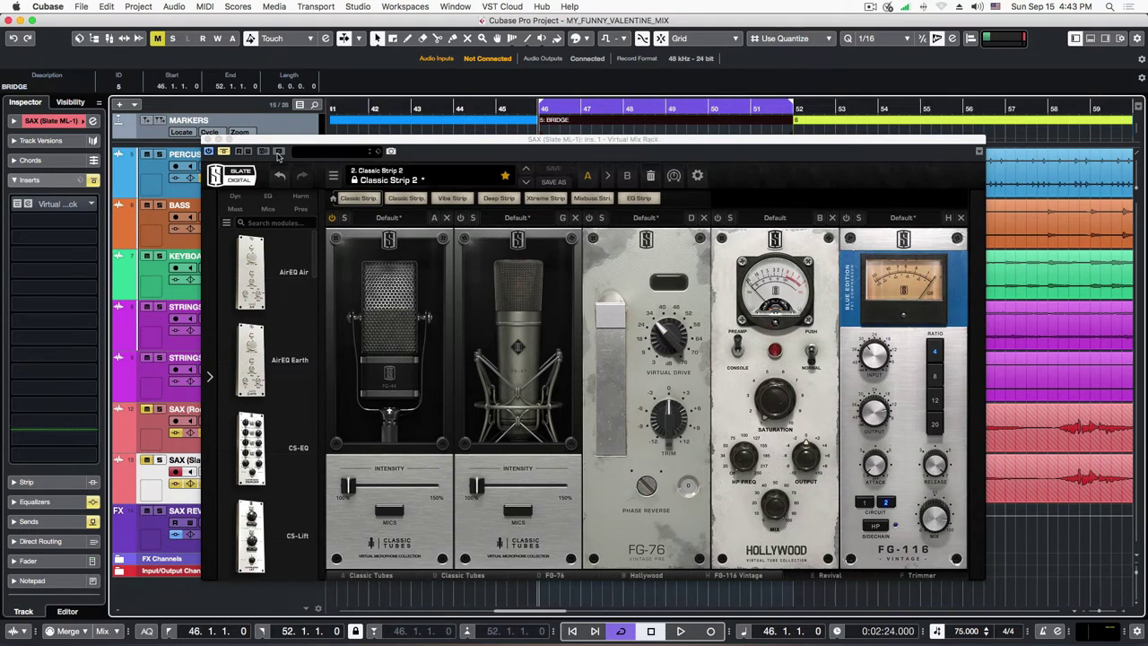
# Close the Virtual Mix Rack and examine the Marker option among the track types that can be added.
pyautogui.click(208, 140)
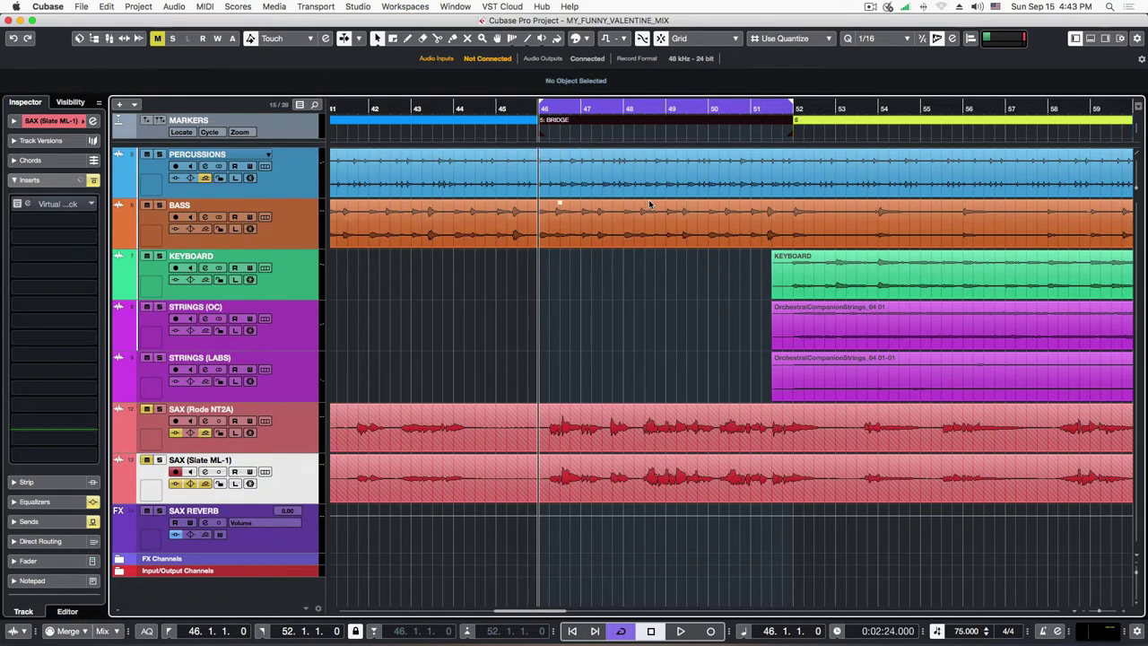
pyautogui.click(854, 120)
pyautogui.click(300, 125)
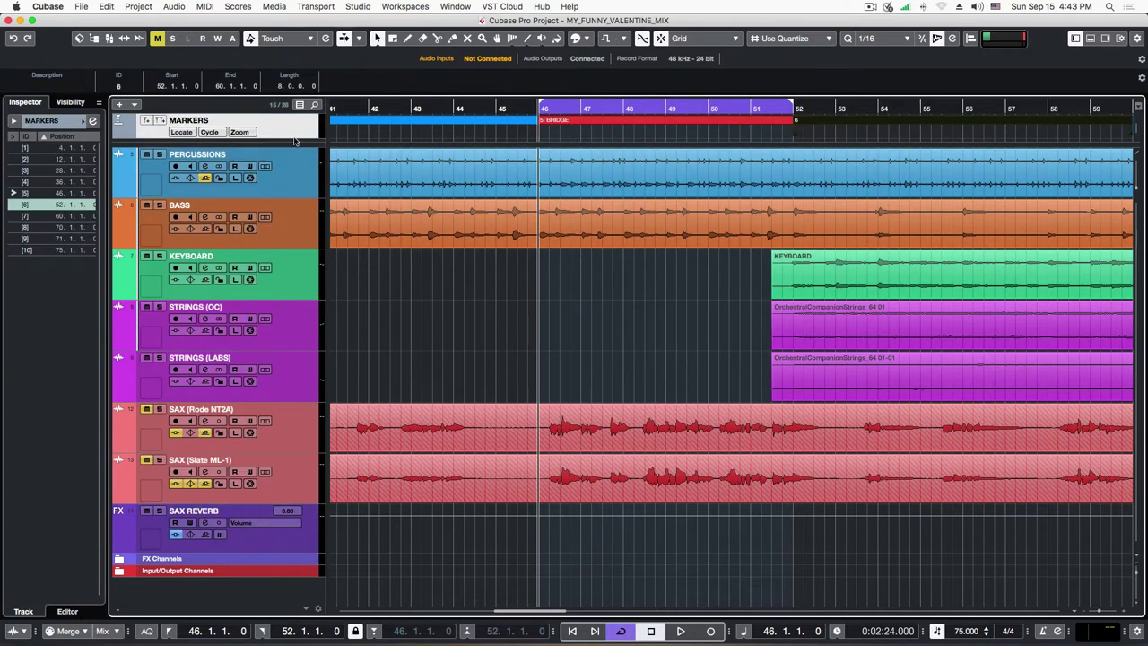
pyautogui.rightClick(300, 129)
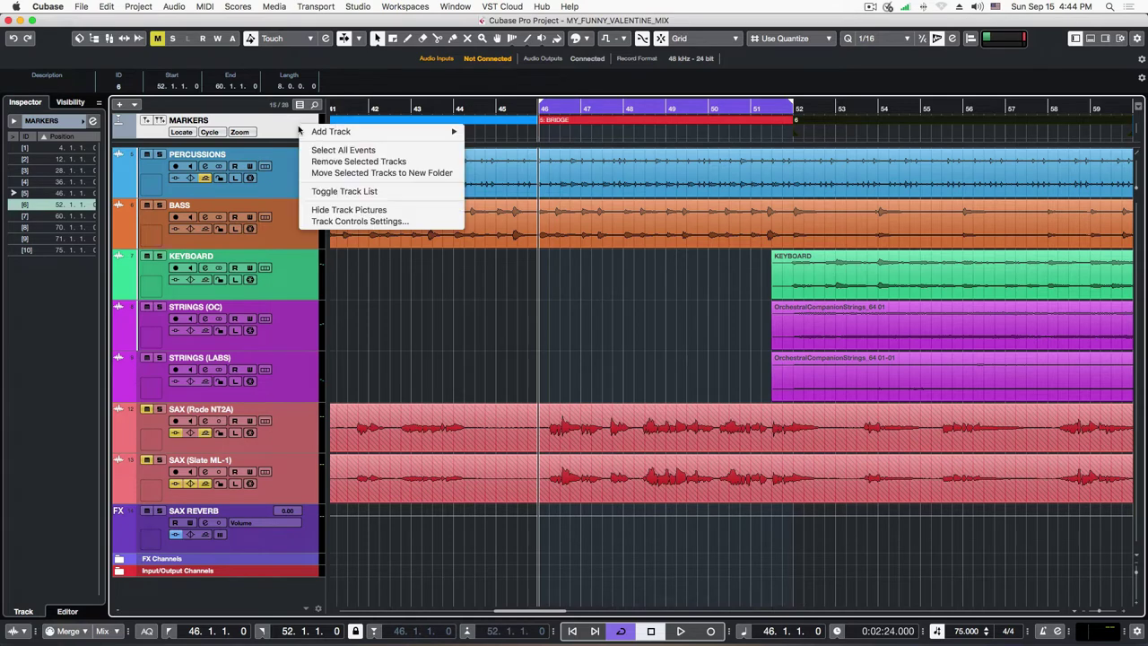
pyautogui.moveTo(341, 134)
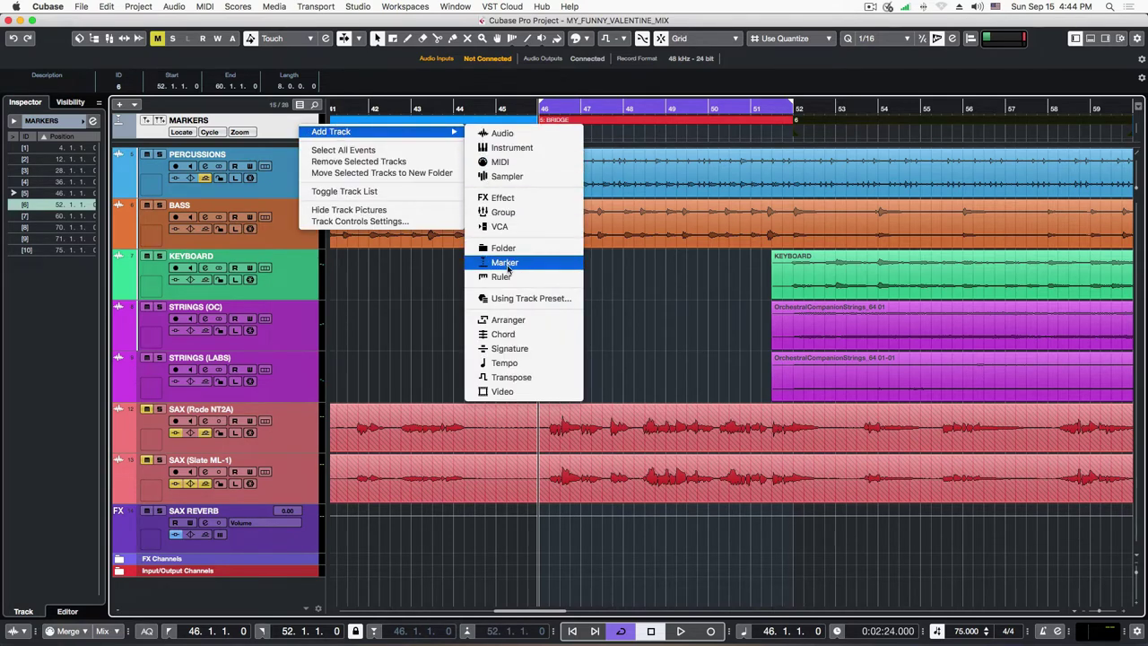
pyautogui.click(266, 135)
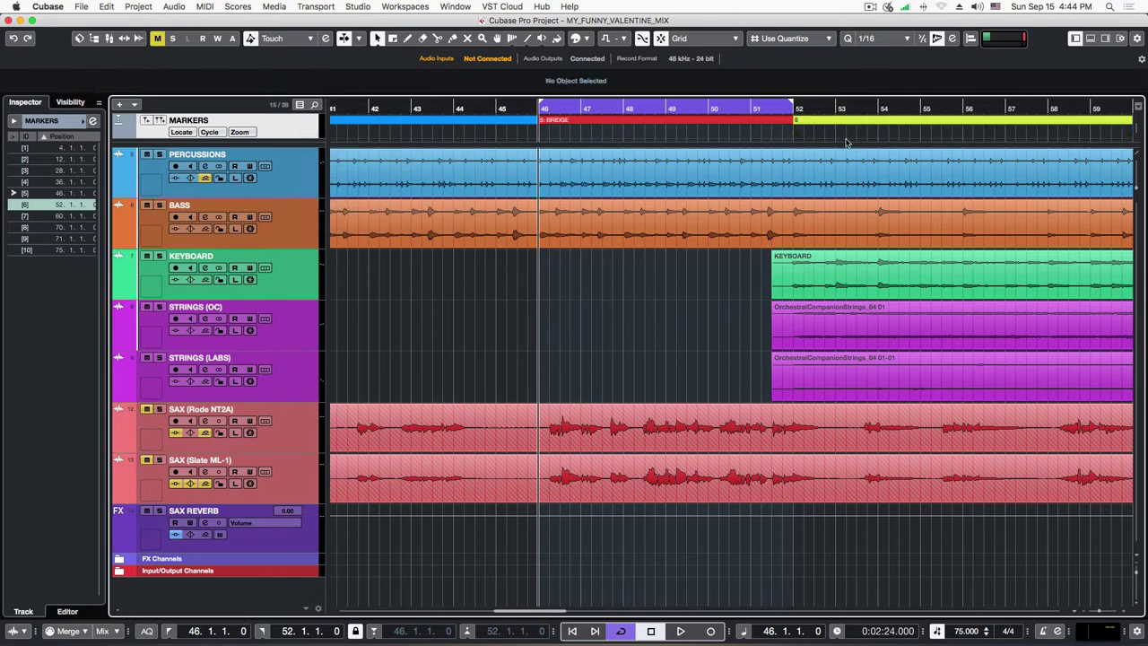
# Set the cycle range to marker 6, bars 52 to 60, and back to the BRIDGE marker, bars 46 to 52.
pyautogui.doubleClick(823, 123)
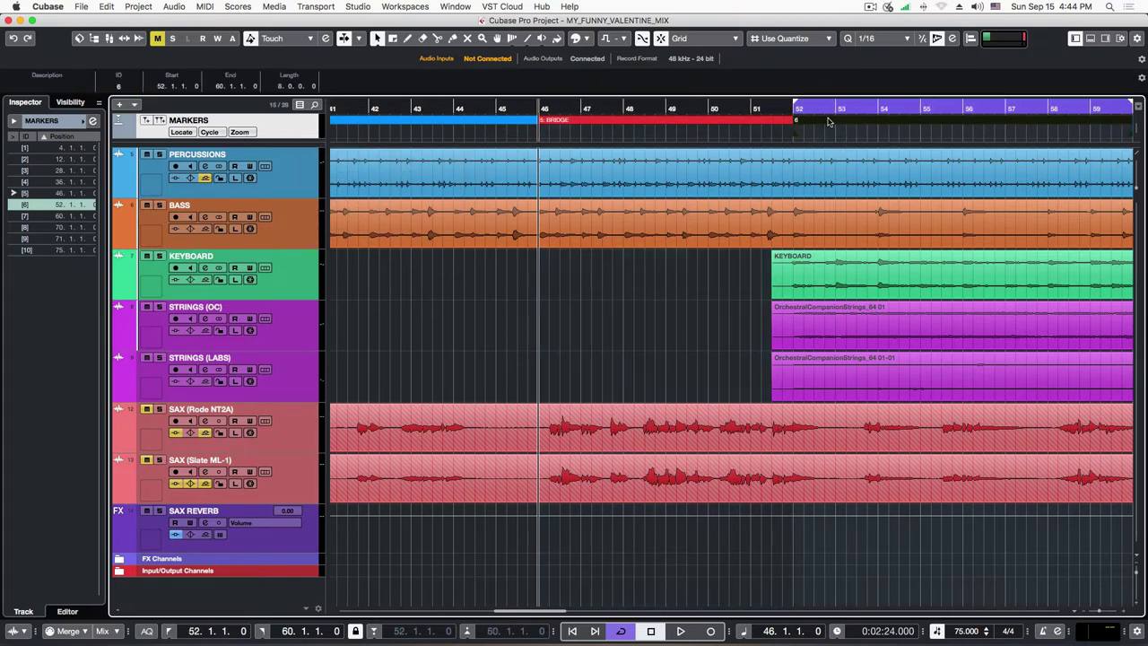
pyautogui.doubleClick(607, 124)
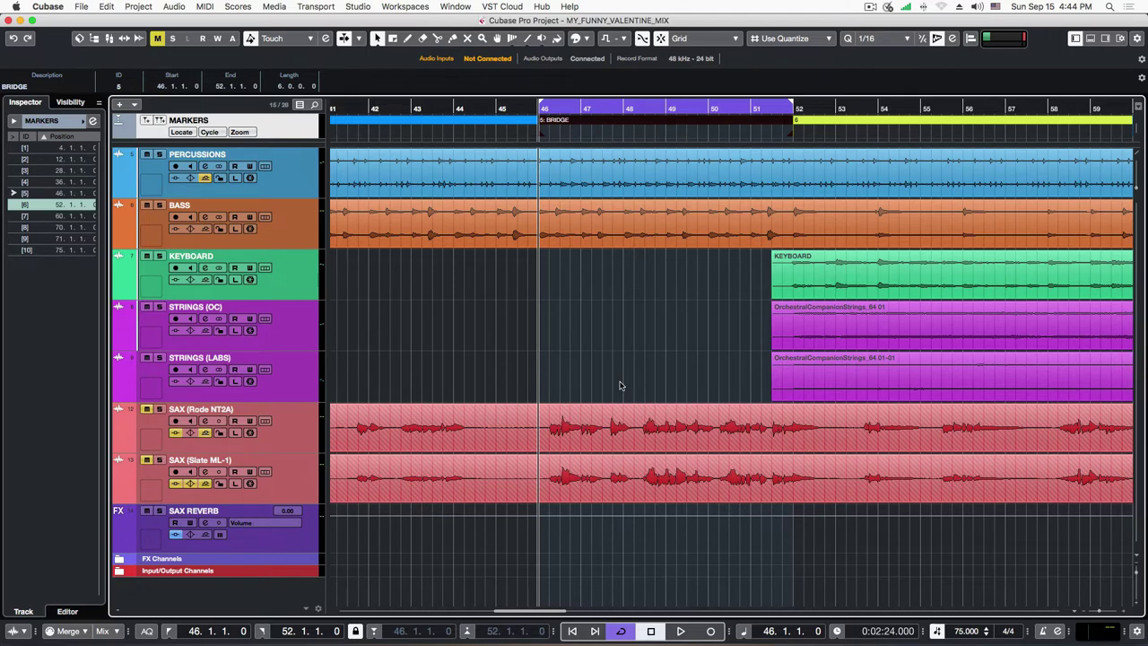
# Select the SAX (Slate ML-1) track, reopen its Virtual Mix Rack and reposition the plug-in window.
pyautogui.click(306, 489)
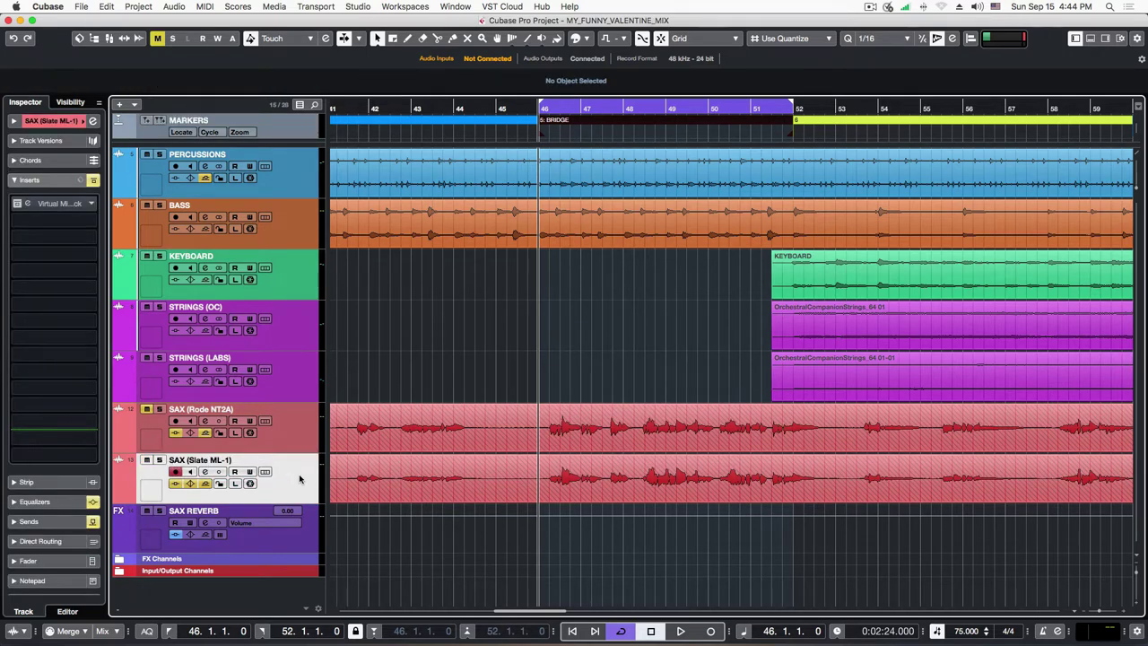
pyautogui.click(29, 205)
pyautogui.moveTo(505, 148); pyautogui.dragTo(527, 122)
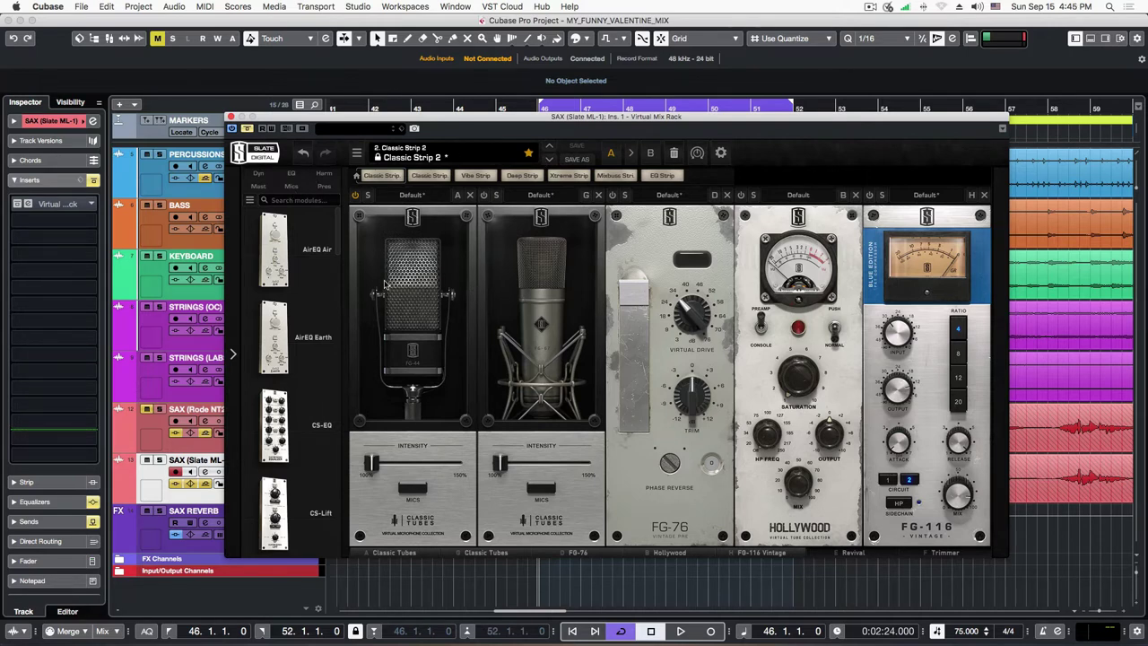
# Play the bridge from bar 46 to compare the Virtual Mix Rack bypassed and active with the first Classic Tubes module.
pyautogui.press('space')
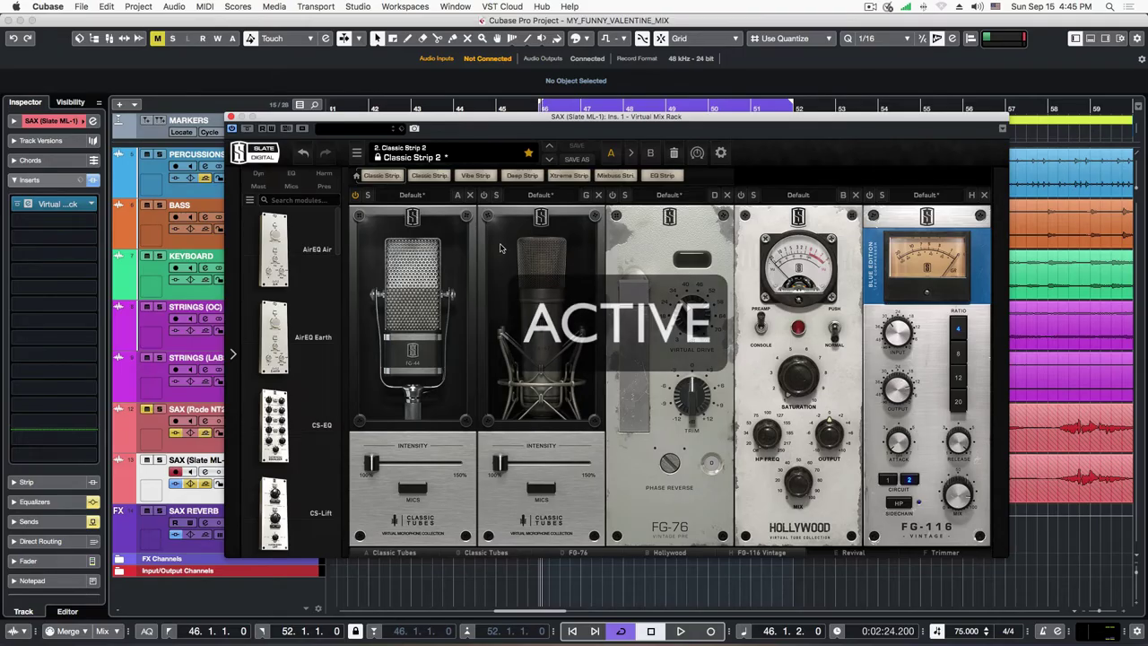
pyautogui.press('space')
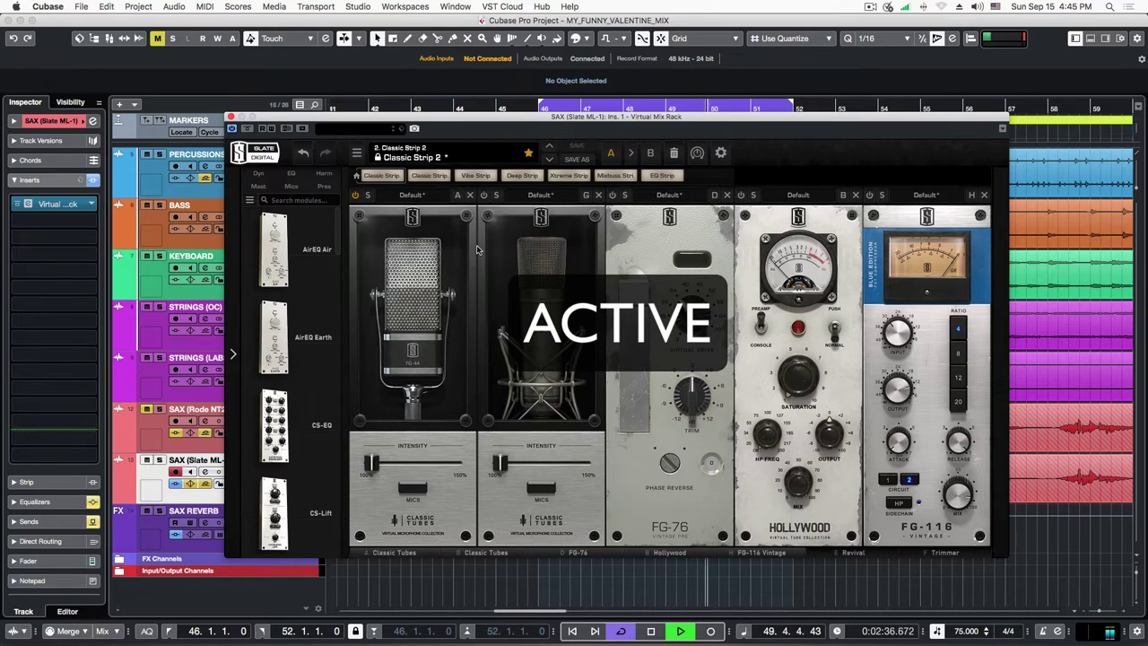
pyautogui.press('space')
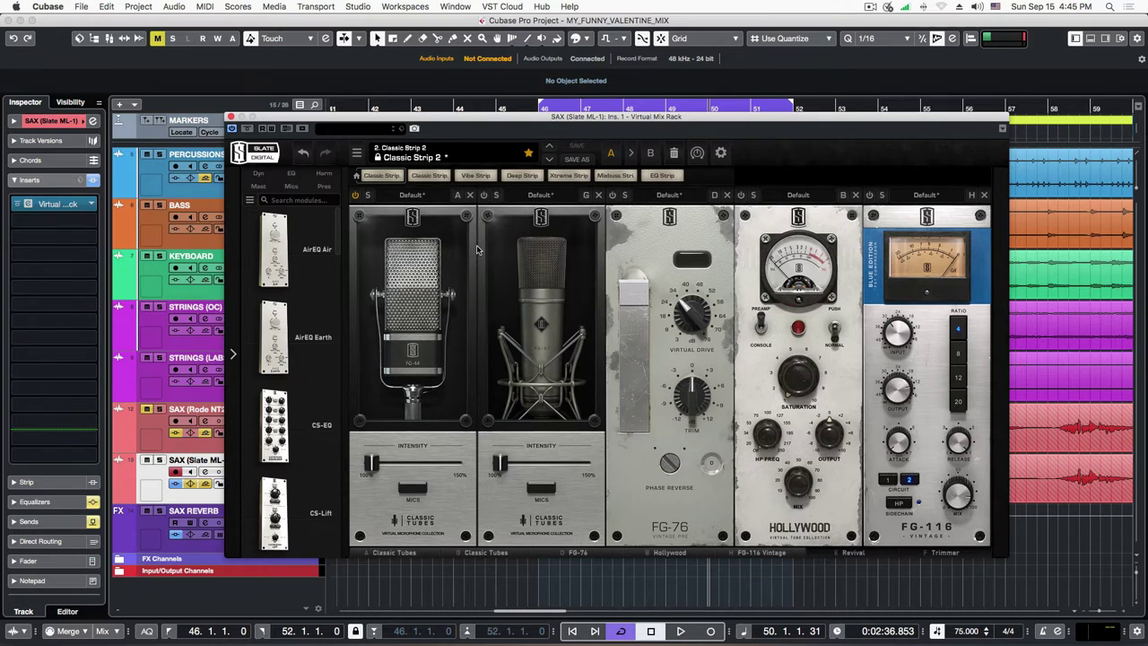
# Switch from the first to the second Classic Tubes module and play the bridge from bar 46 with the rack bypassed.
pyautogui.click(355, 196)
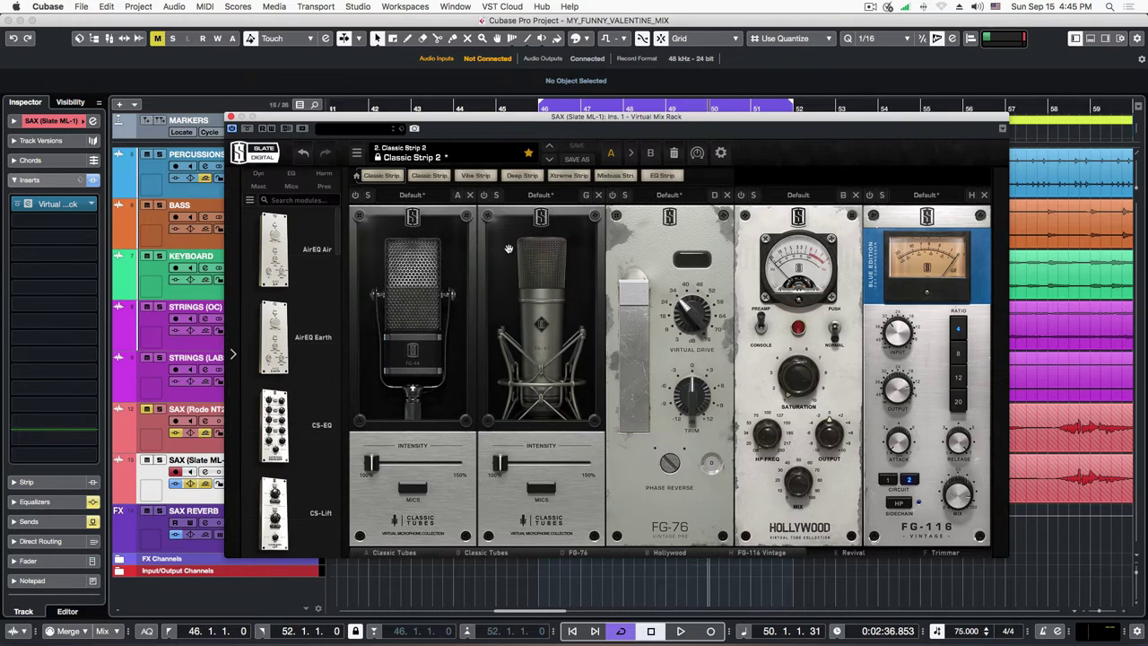
pyautogui.click(485, 196)
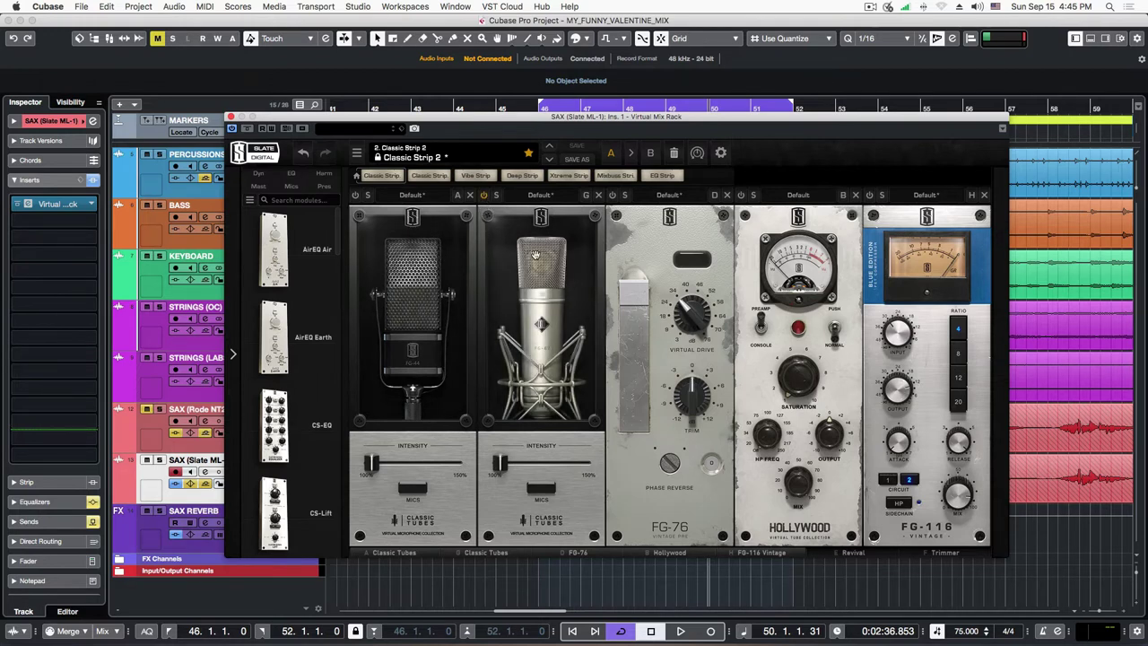
pyautogui.click(536, 111)
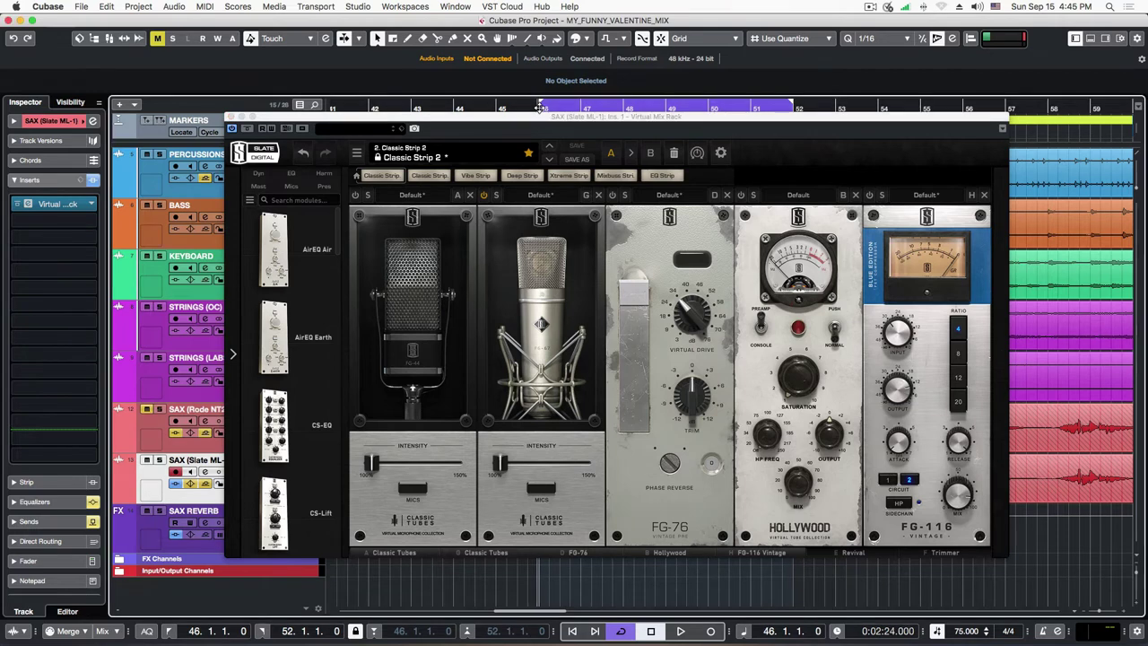
pyautogui.click(249, 132)
pyautogui.press('space')
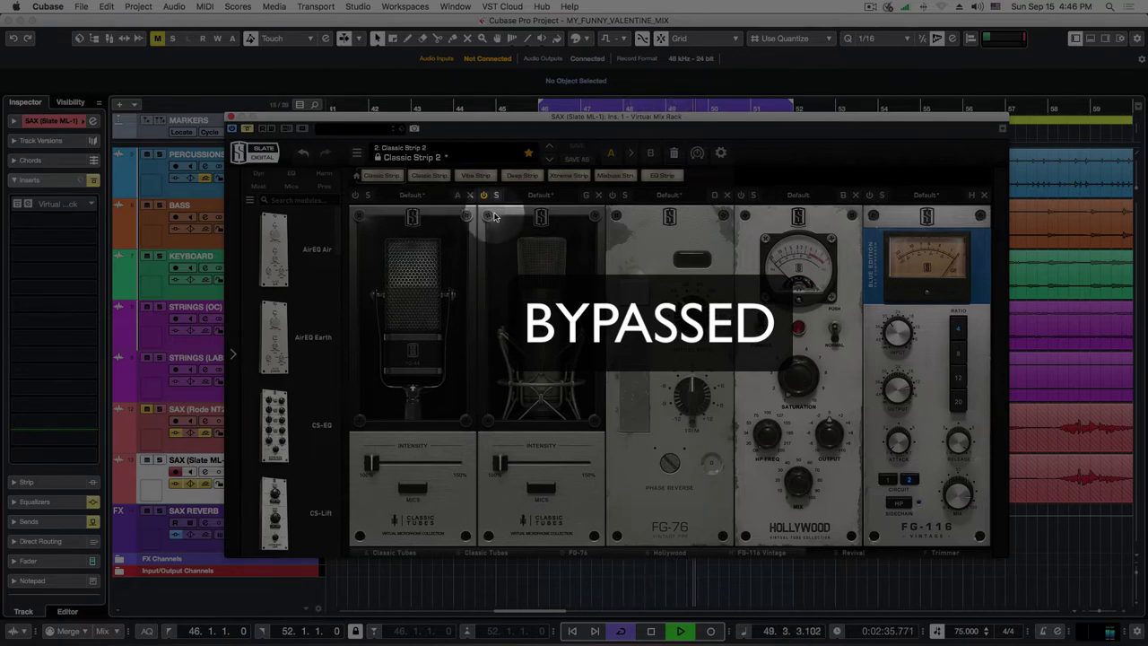
pyautogui.press('space')
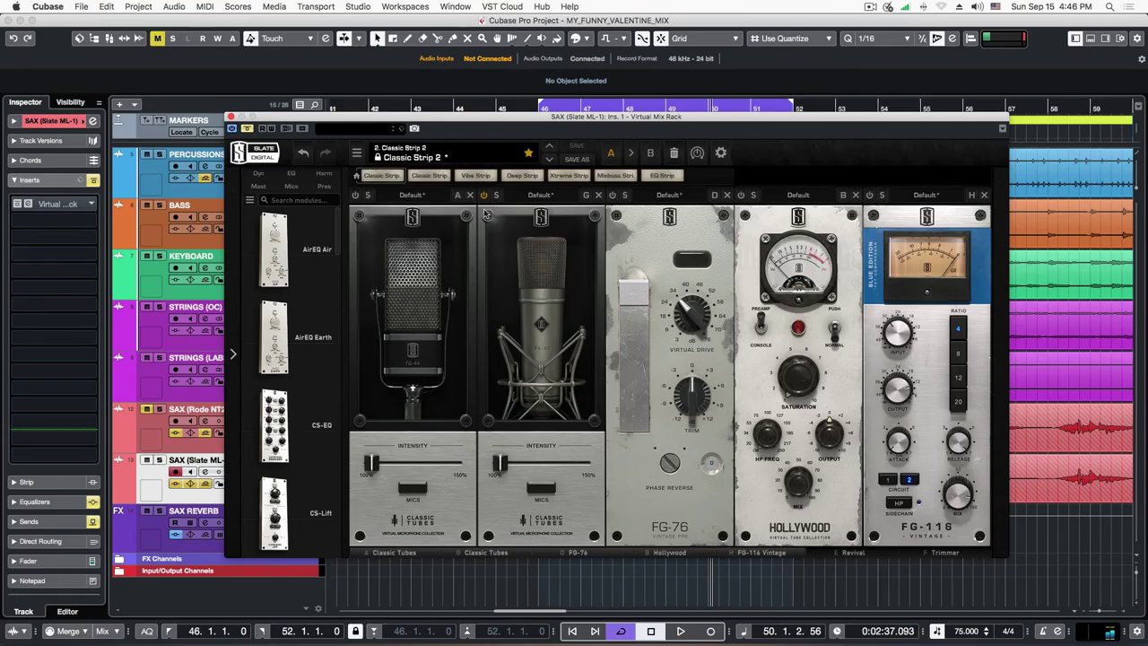
# Reactivate the Virtual Mix Rack and replay the bridge from bar 46 through the second Classic Tubes module.
pyautogui.click(246, 130)
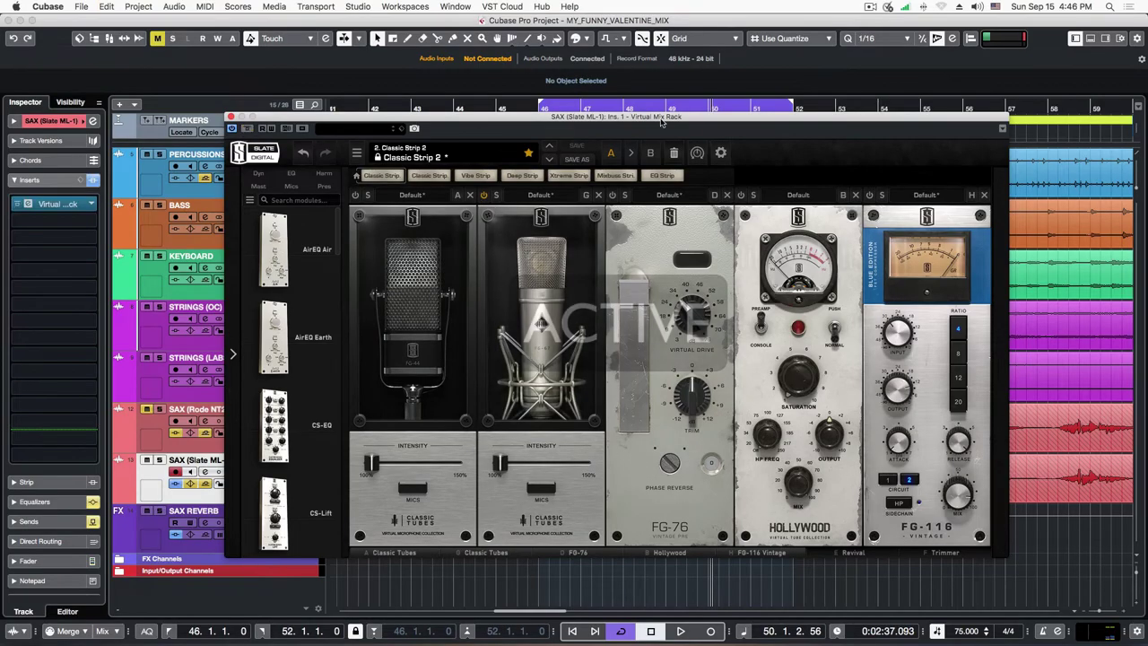
pyautogui.click(541, 108)
pyautogui.press('space')
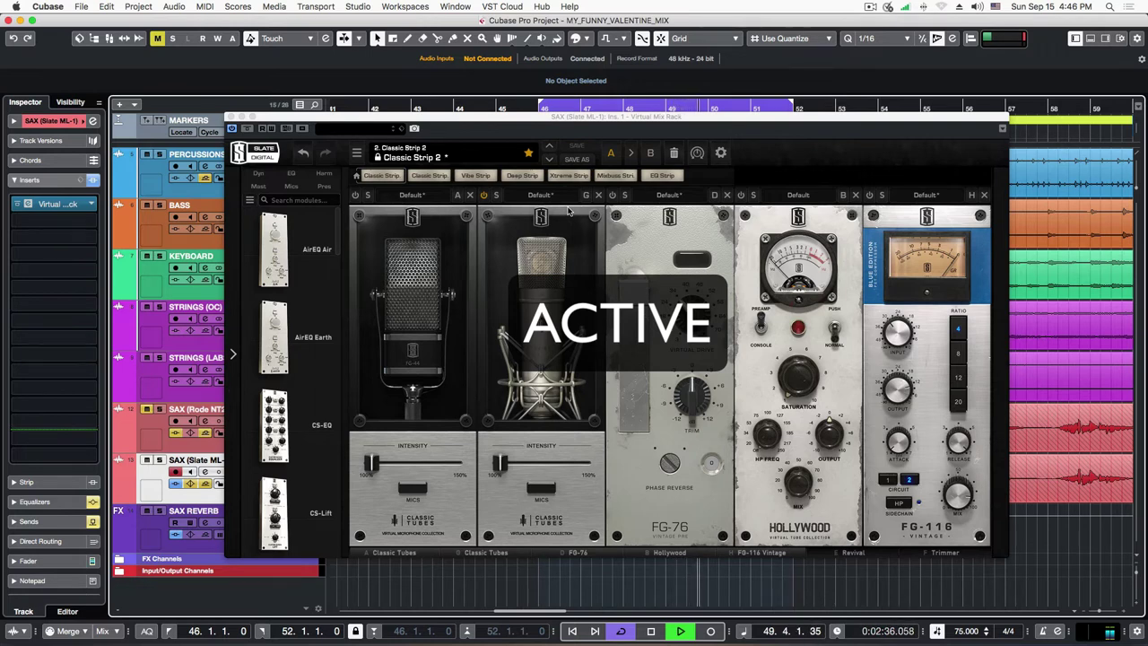
pyautogui.press('space')
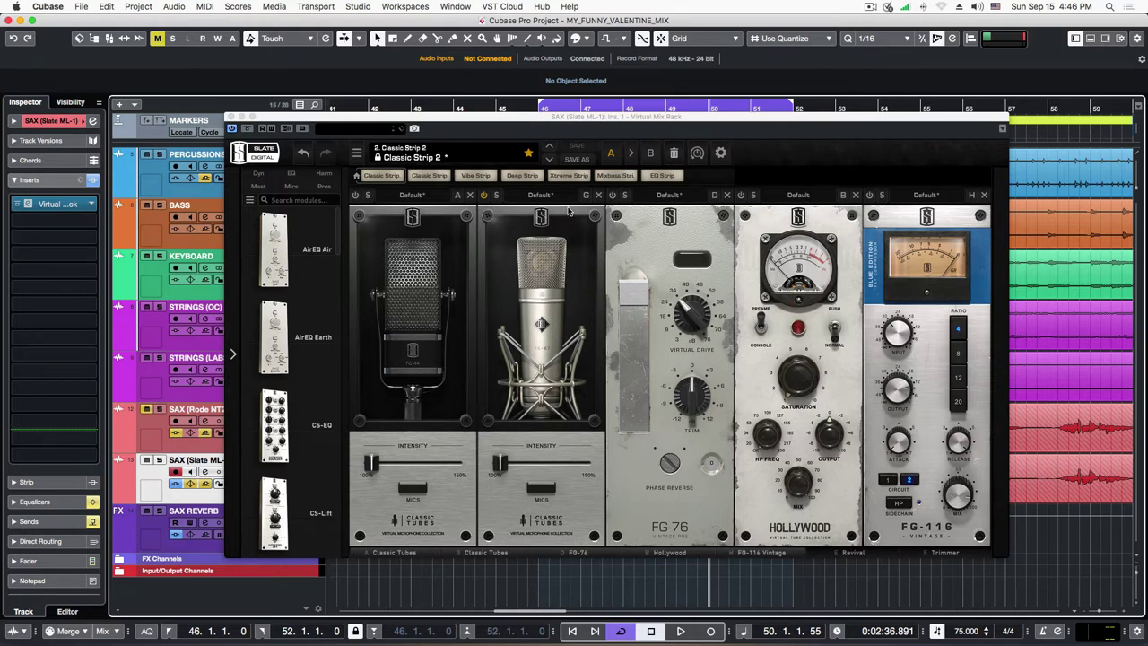
# Switch the first Classic Tubes module back on and play the bridge, taking the rack from bypassed to active during playback.
pyautogui.click(357, 195)
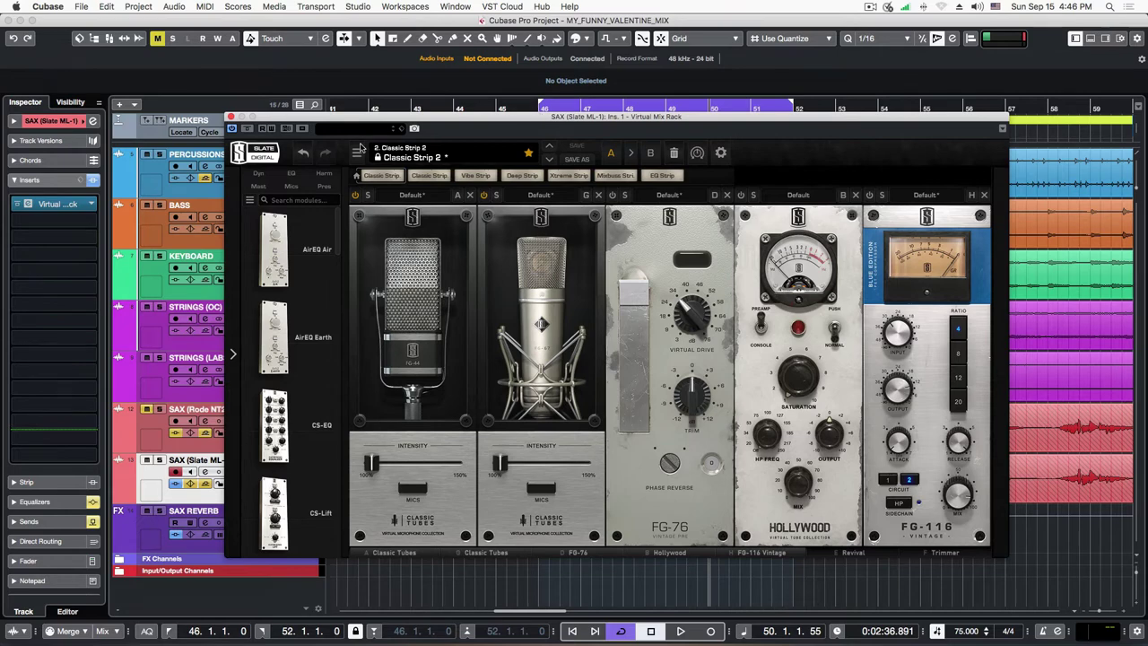
pyautogui.click(246, 128)
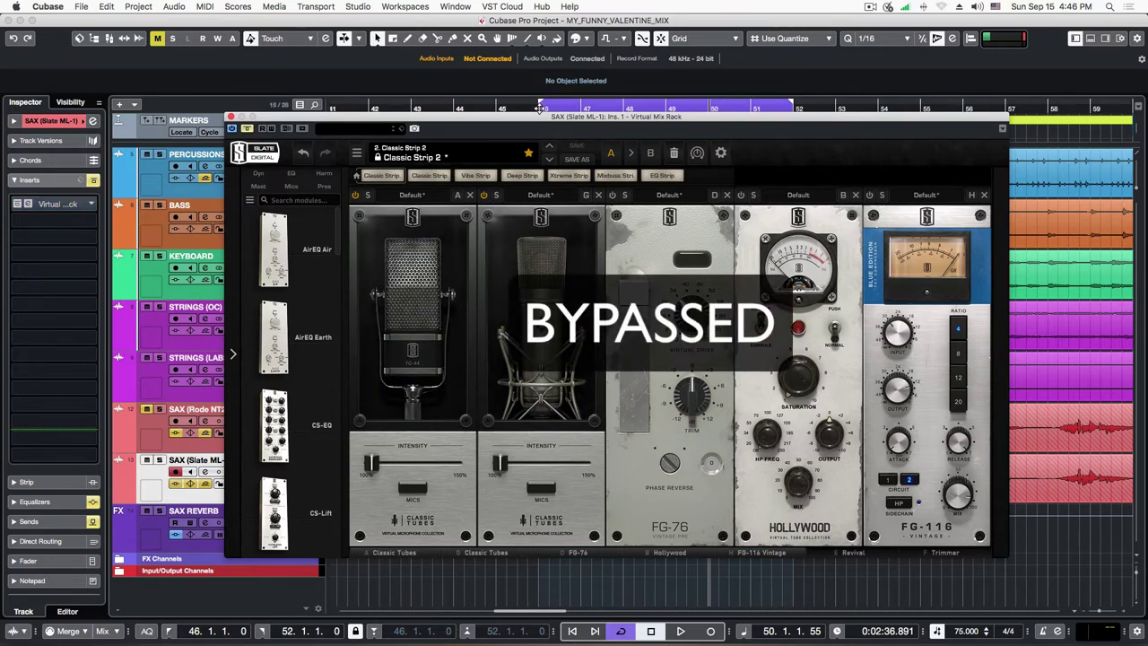
pyautogui.press('space')
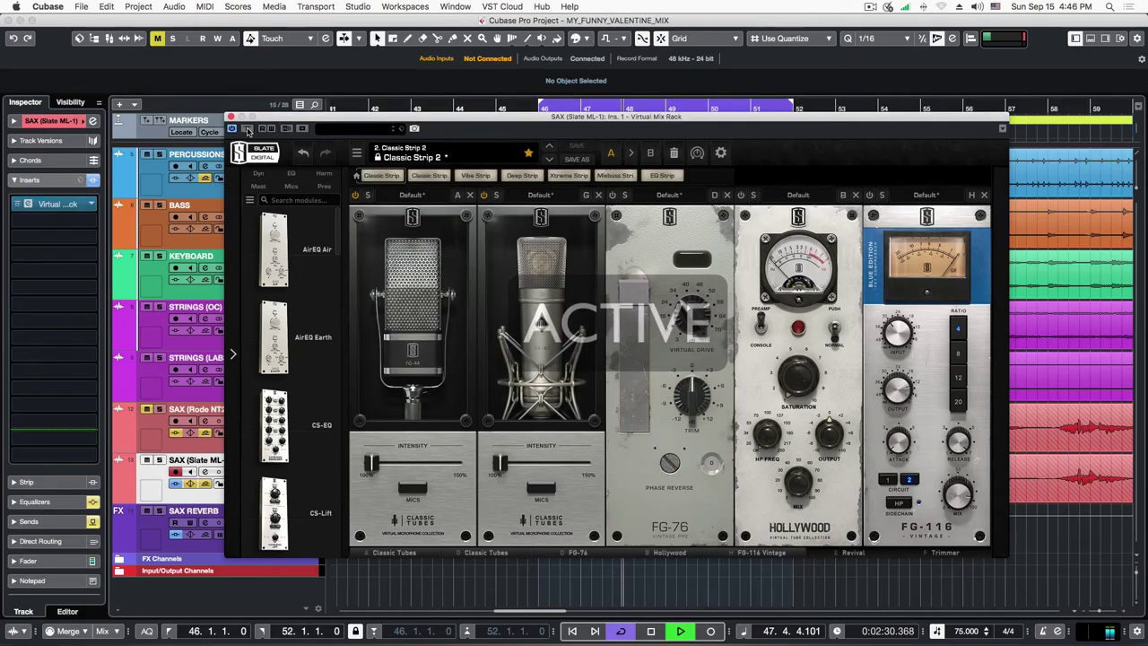
pyautogui.click(248, 130)
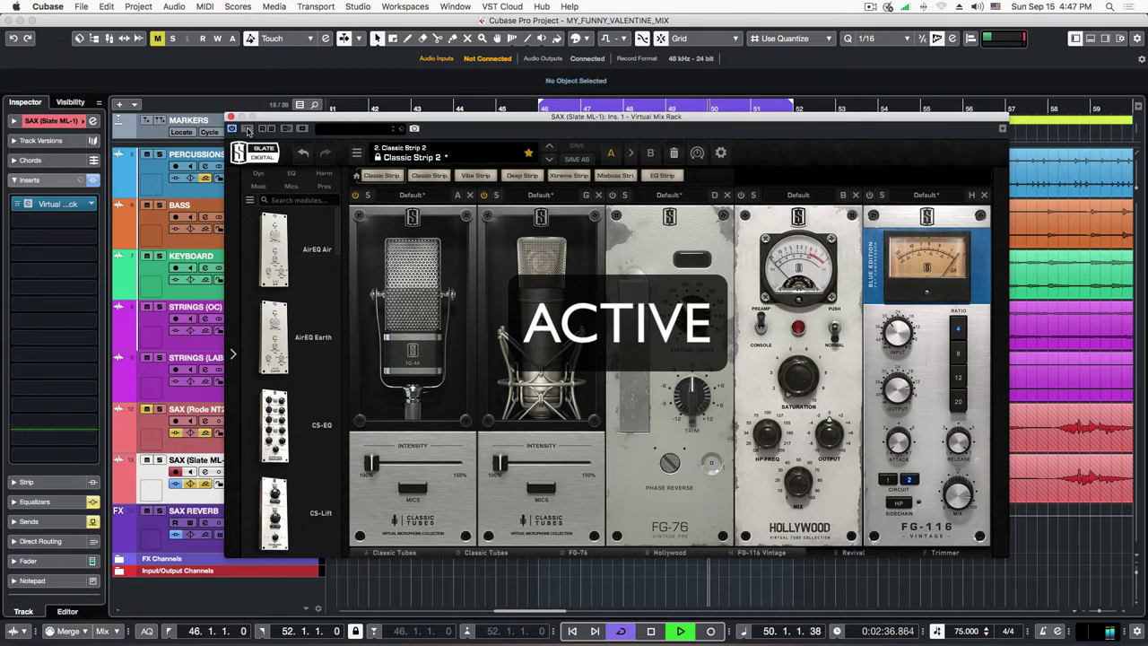
pyautogui.press('space')
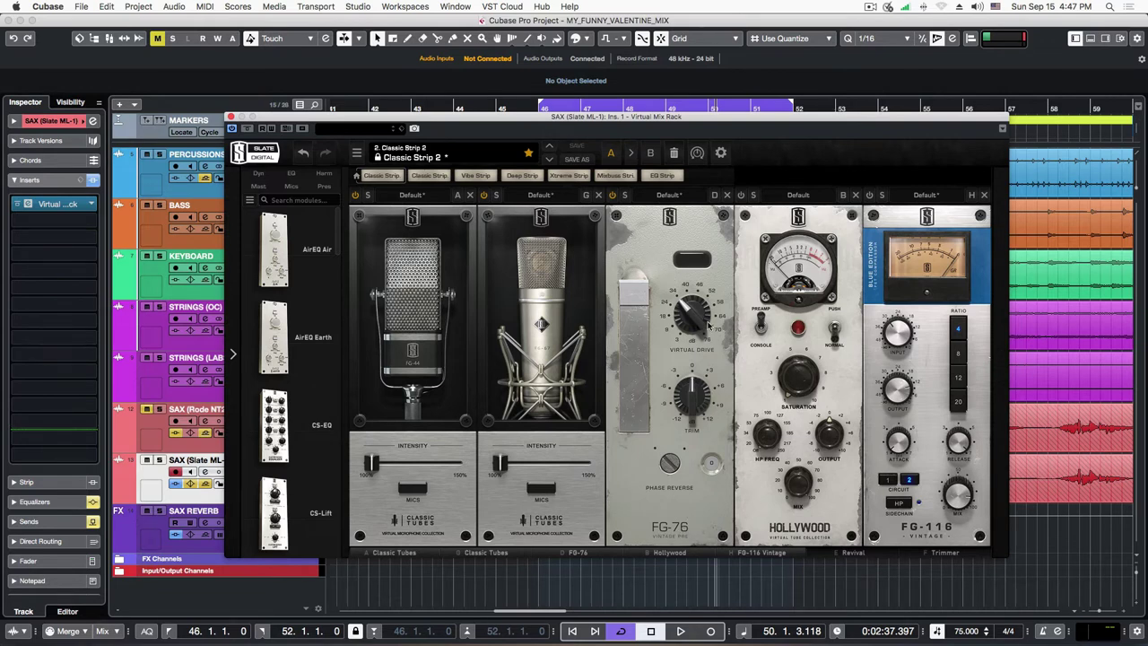
# Switch on the FG-76 module and play the bridge from just before bar 46, bypassing and reactivating the rack during playback.
pyautogui.moveTo(695, 325)
pyautogui.moveTo(691, 320); pyautogui.dragTo(686, 314)
pyautogui.moveTo(689, 308)
pyautogui.click(536, 108)
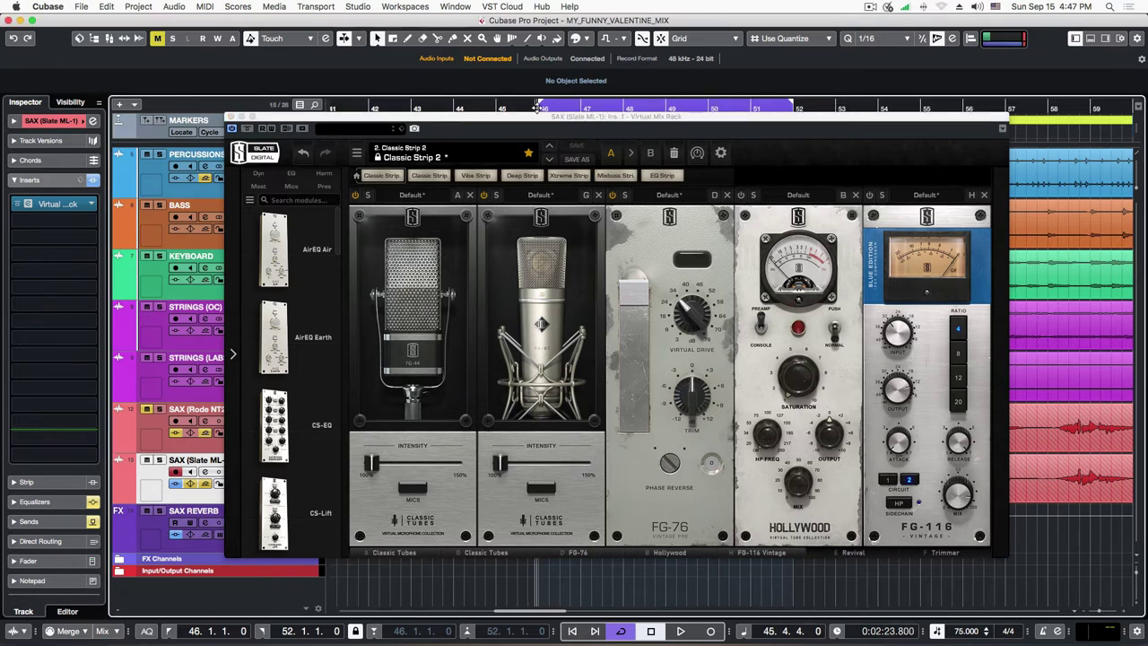
pyautogui.press('space')
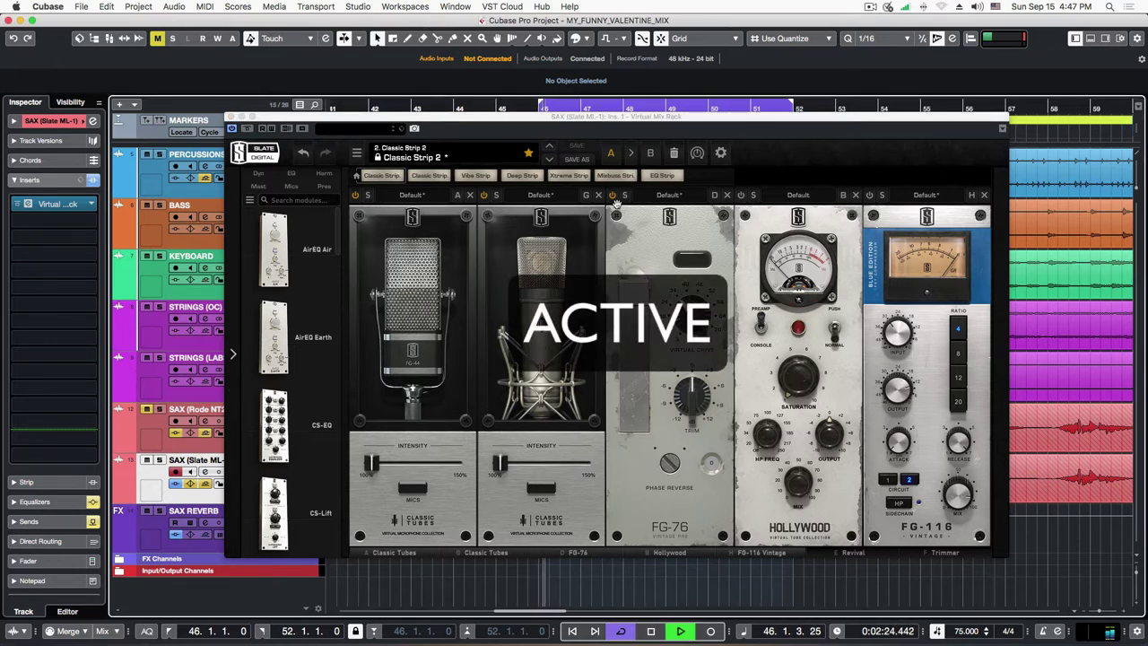
pyautogui.click(247, 129)
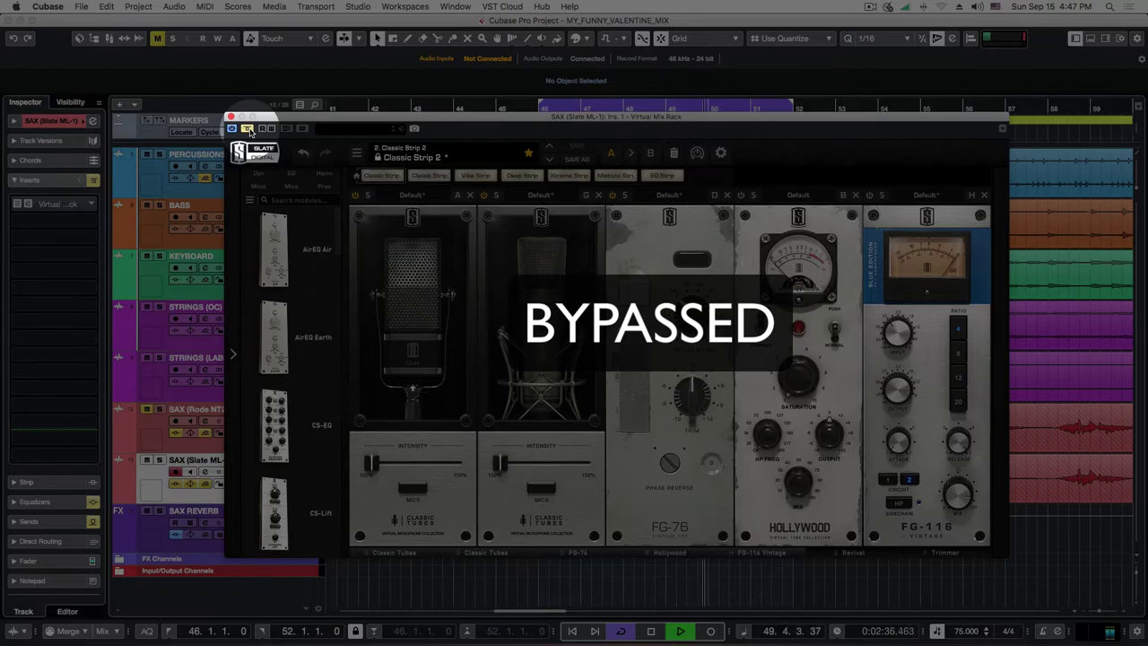
pyautogui.click(248, 130)
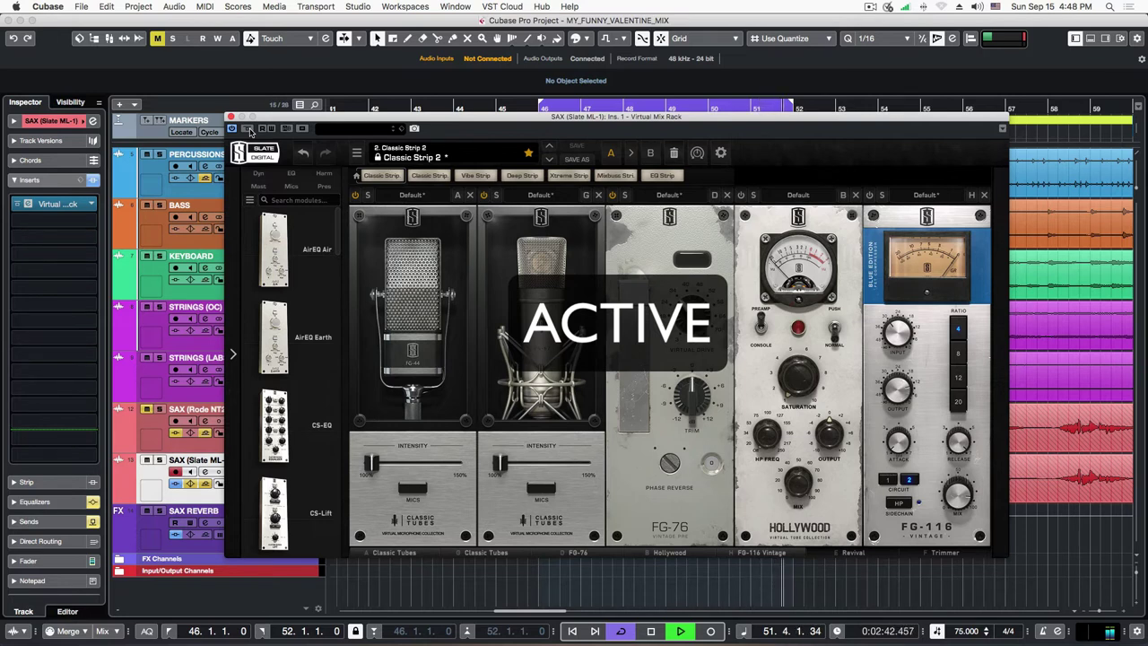
pyautogui.press('space')
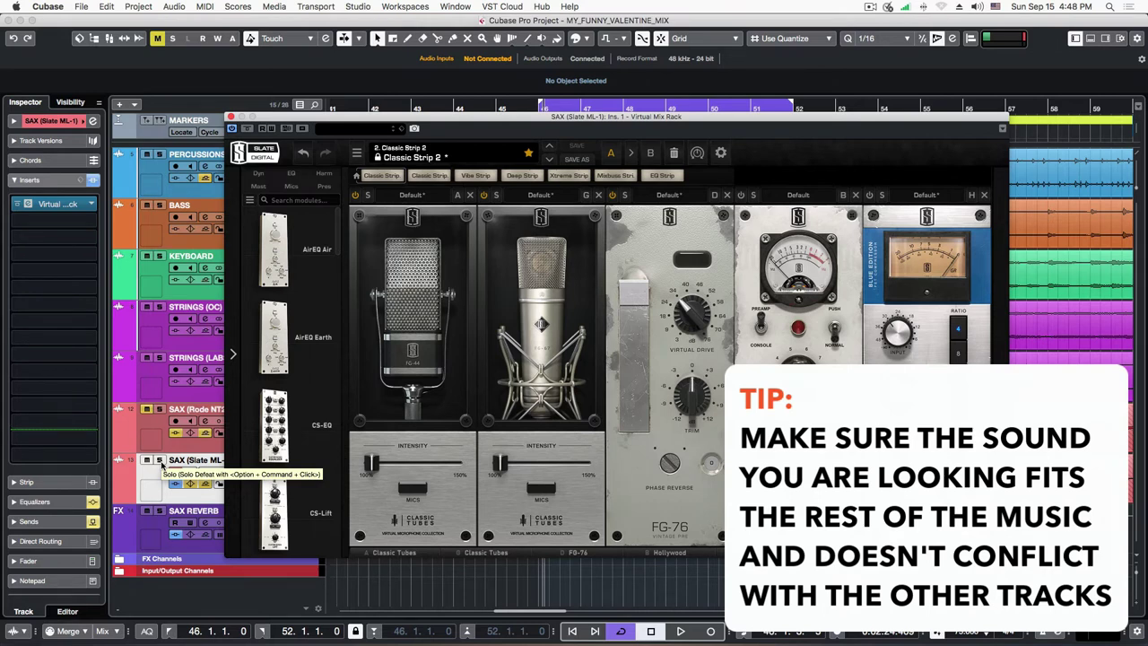
# Close and reopen the Virtual Mix Rack on the SAX (Slate ML-1) track and switch on its FG-116 module.
pyautogui.moveTo(656, 118); pyautogui.dragTo(659, 112)
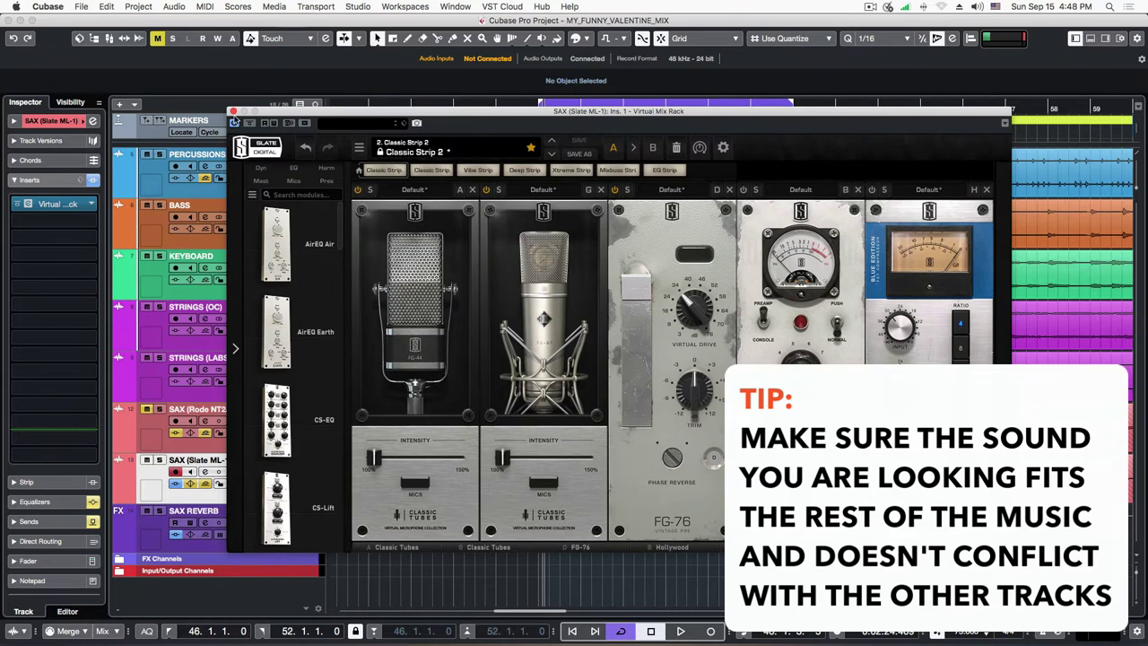
pyautogui.click(234, 111)
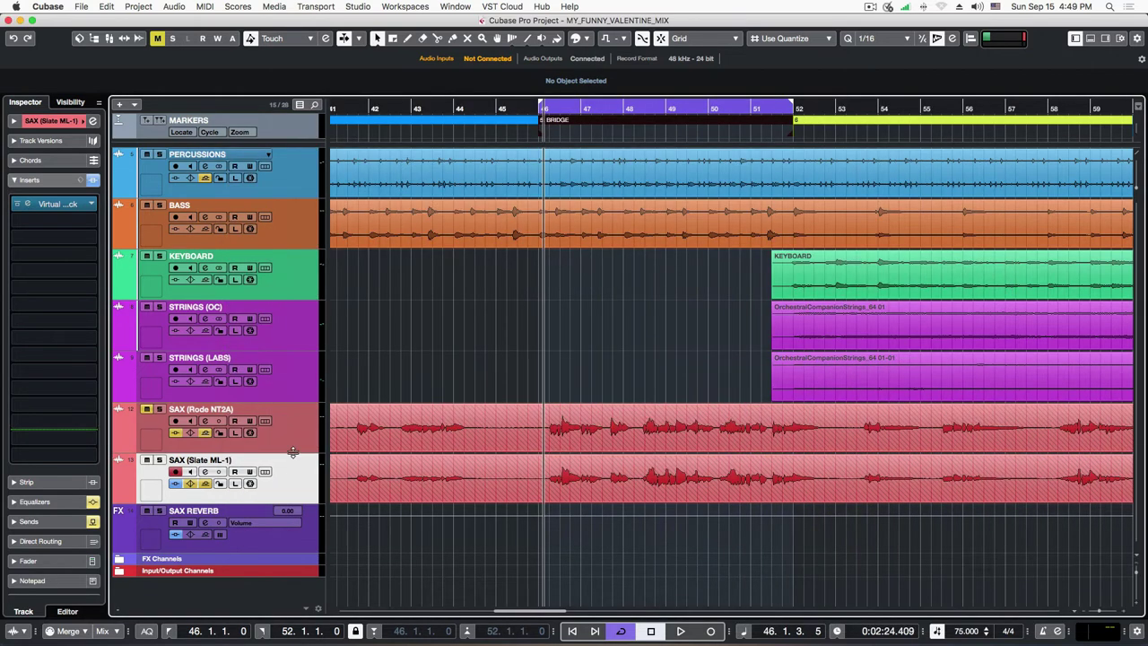
pyautogui.click(300, 479)
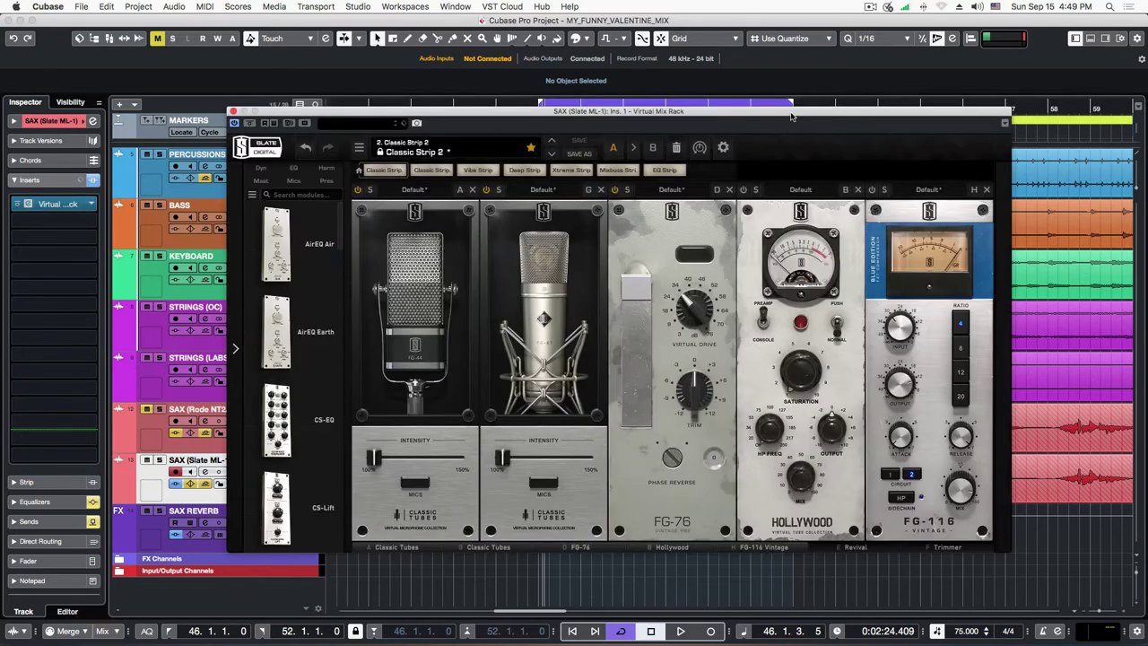
pyautogui.click(55, 204)
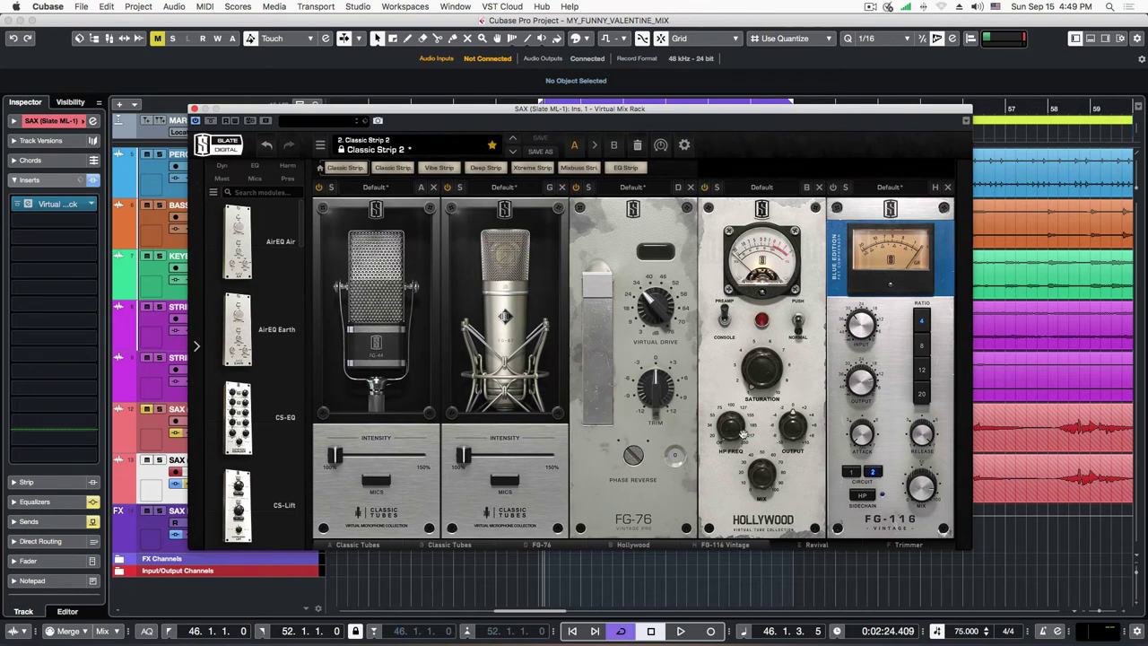
pyautogui.click(834, 189)
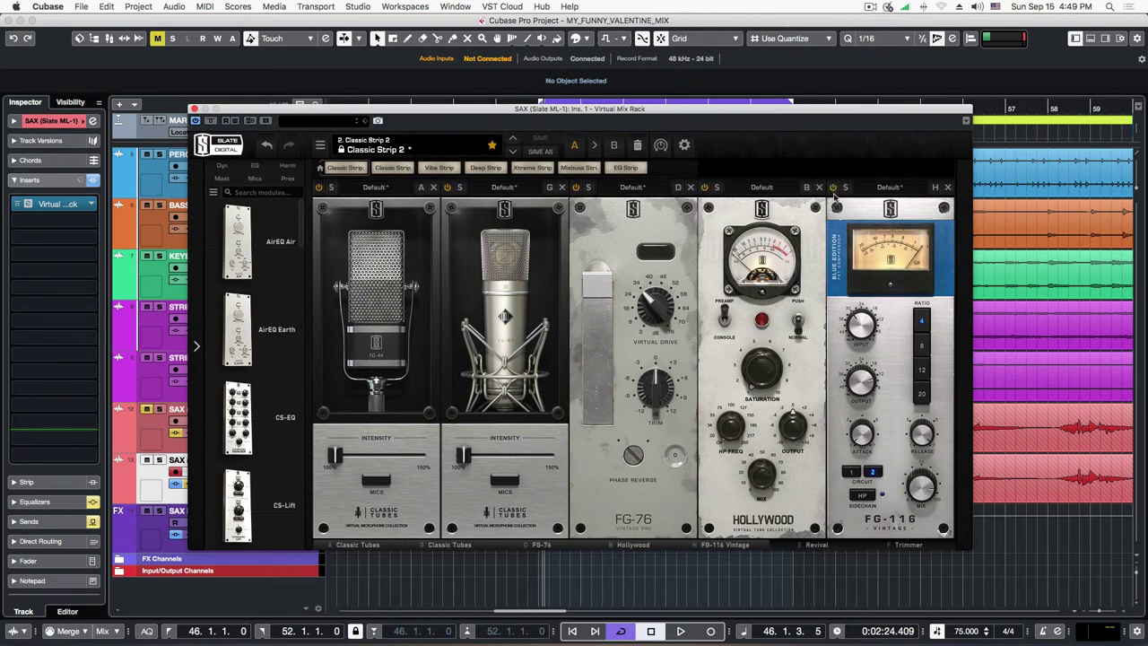
# Switch on the Revival module in the Virtual Mix Rack and adjust its Shimmer and Thickness amounts.
pyautogui.hscroll(2, 884, 431)
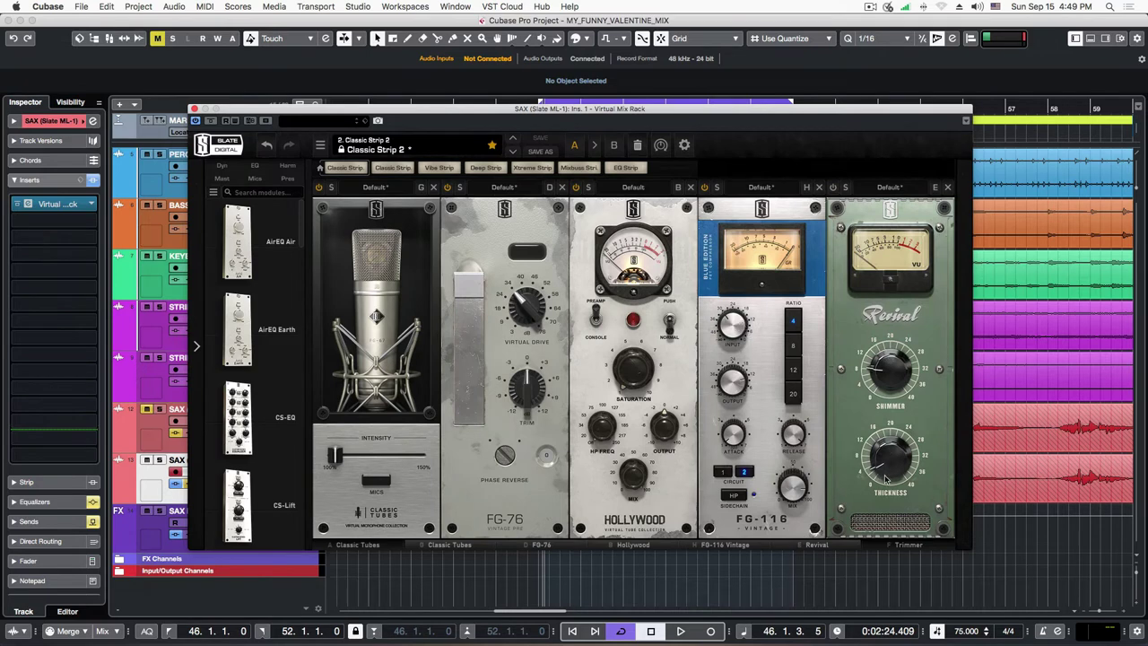
pyautogui.click(834, 186)
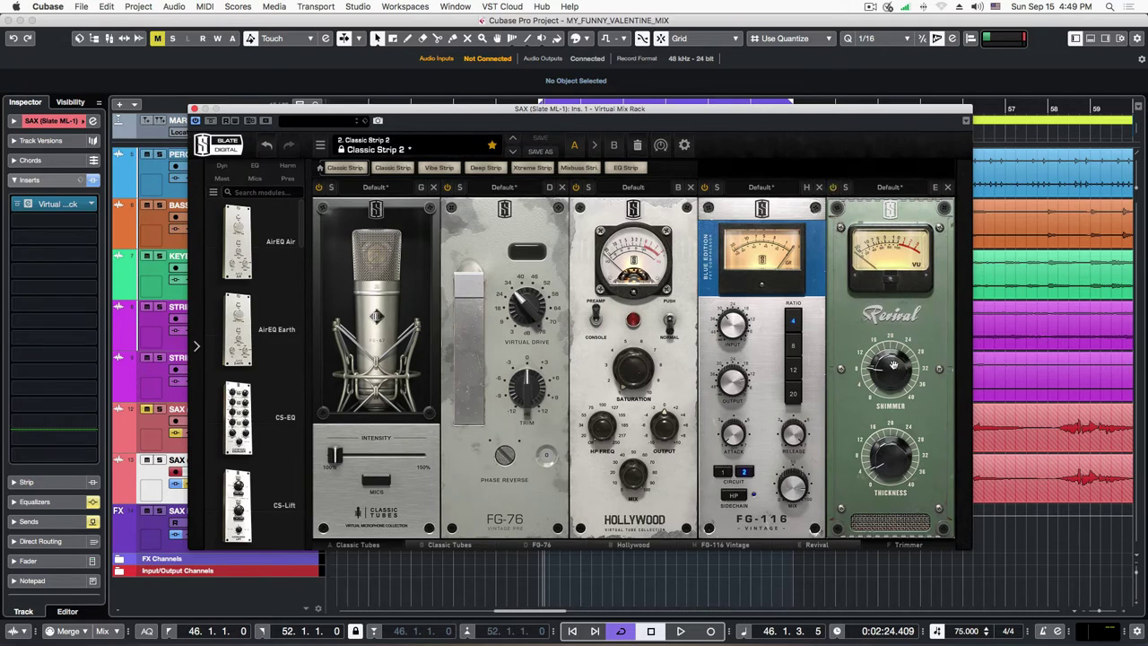
pyautogui.moveTo(890, 359)
pyautogui.scroll(2, 890, 357)
pyautogui.moveTo(891, 459)
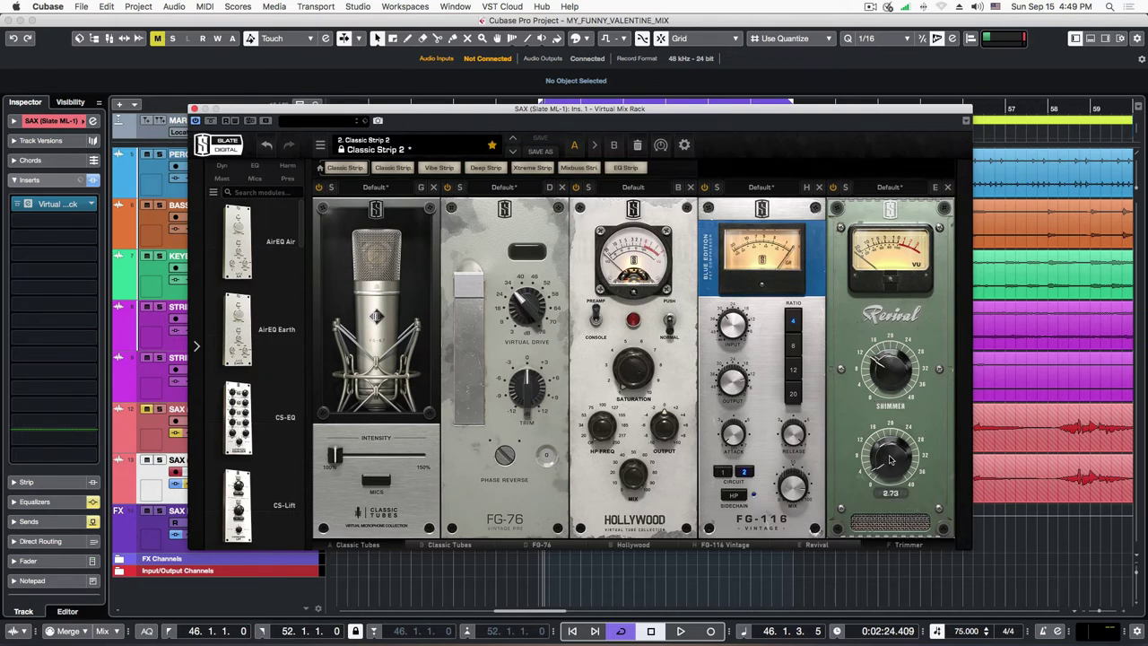
pyautogui.scroll(-2, 891, 460)
# Return to the first modules of the rack, lower the plug-in window to uncover the ruler, and play the bridge with the rack bypassed.
pyautogui.click(893, 546)
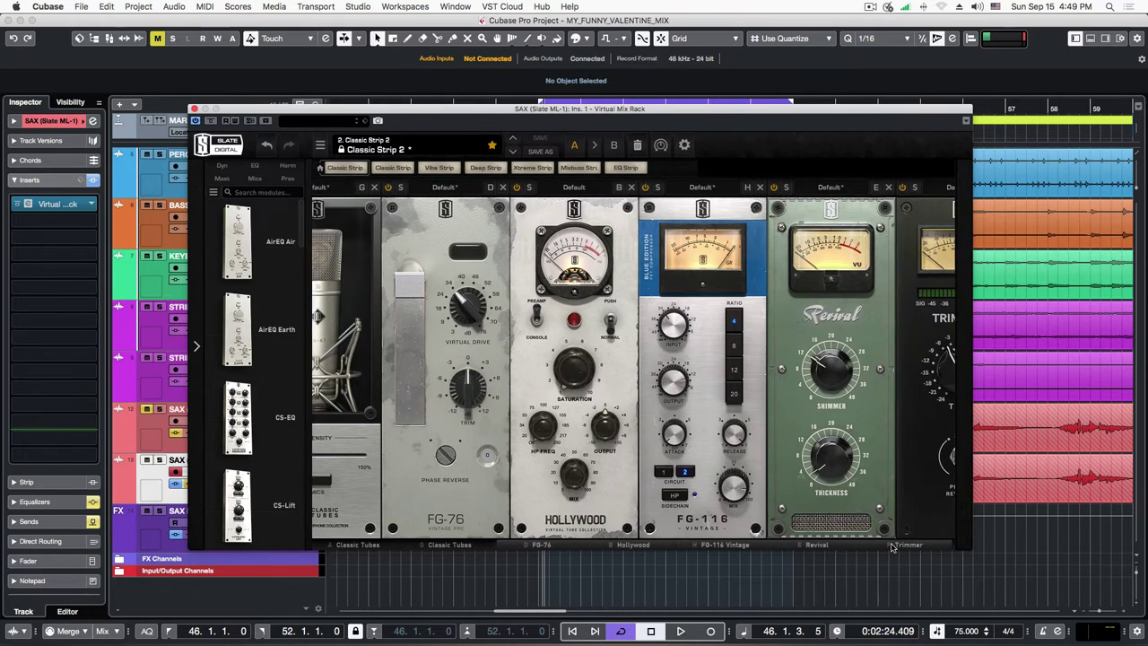
pyautogui.click(350, 549)
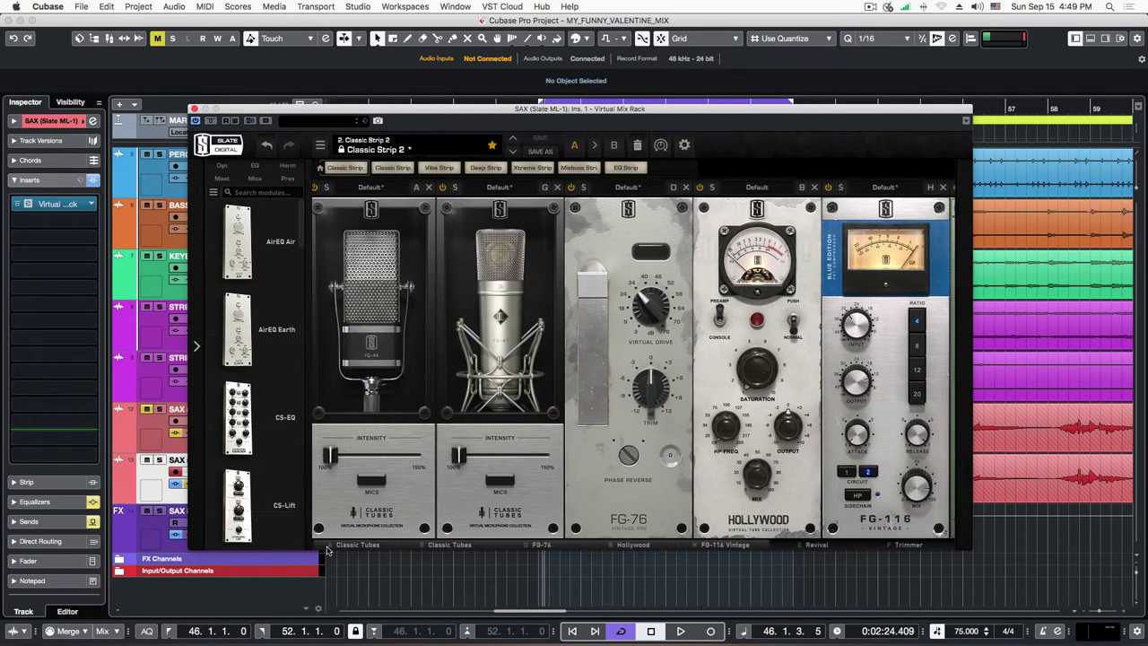
pyautogui.moveTo(475, 119); pyautogui.dragTo(477, 143)
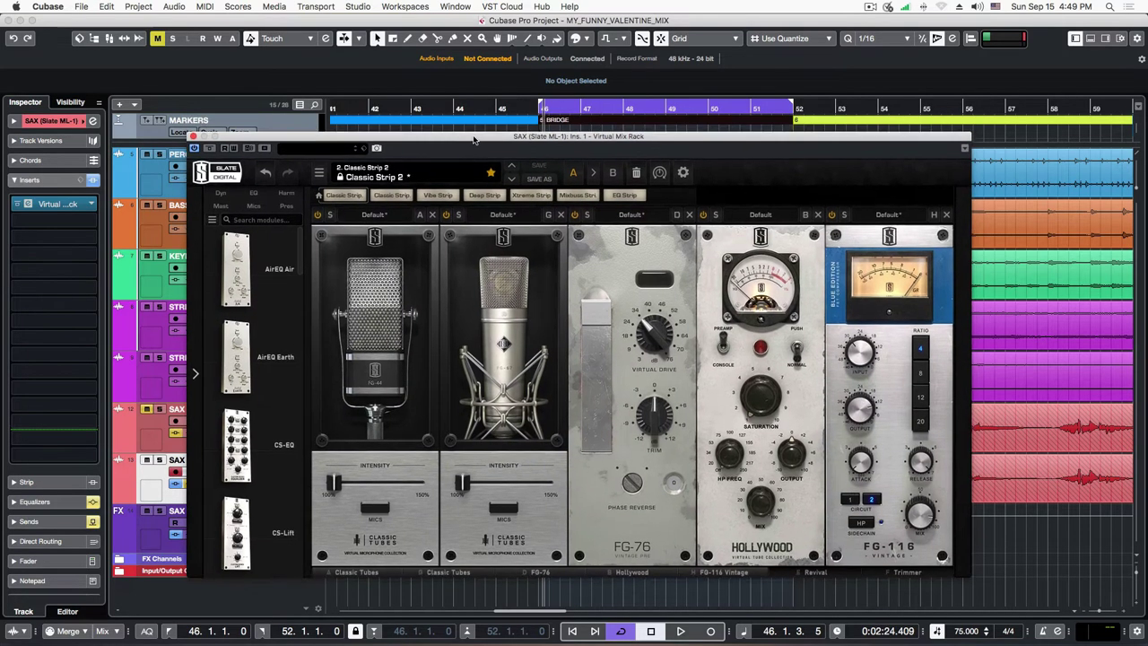
pyautogui.click(212, 145)
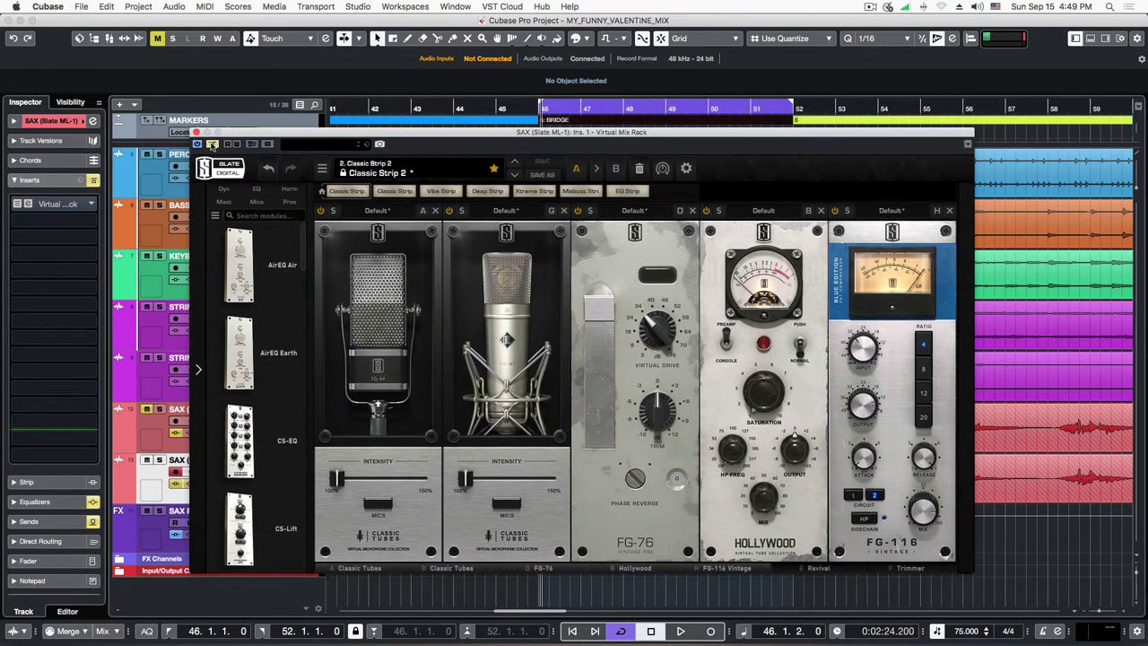
pyautogui.press('space')
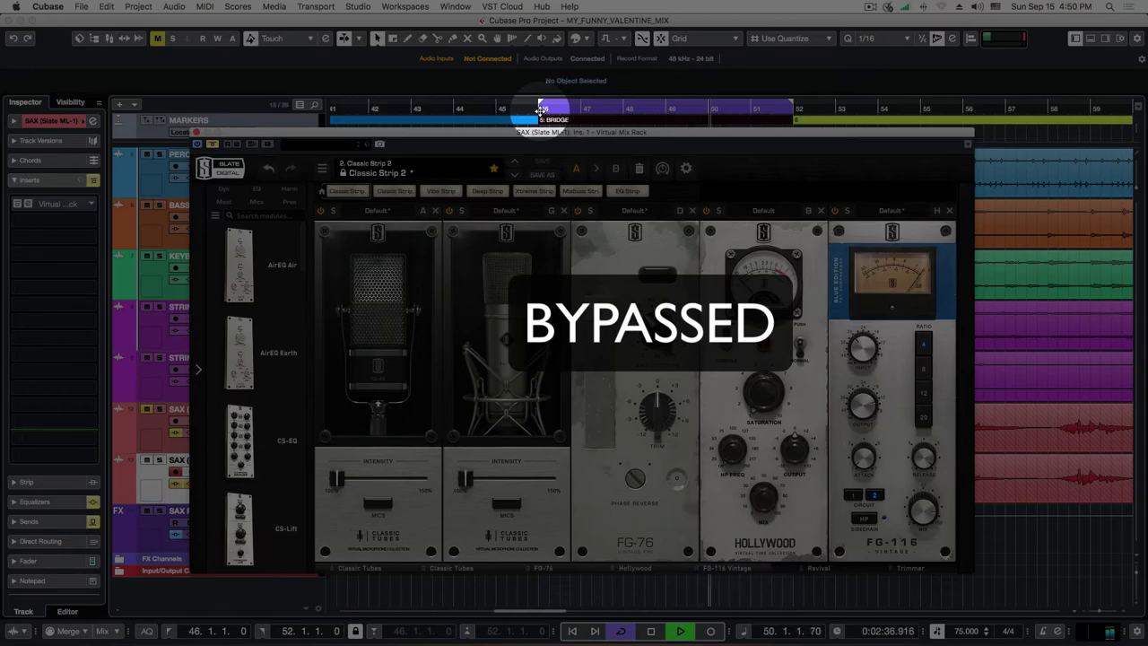
pyautogui.press('space')
# Reactivate the Virtual Mix Rack and play the bridge from bar 46 through the full module chain.
pyautogui.click(213, 145)
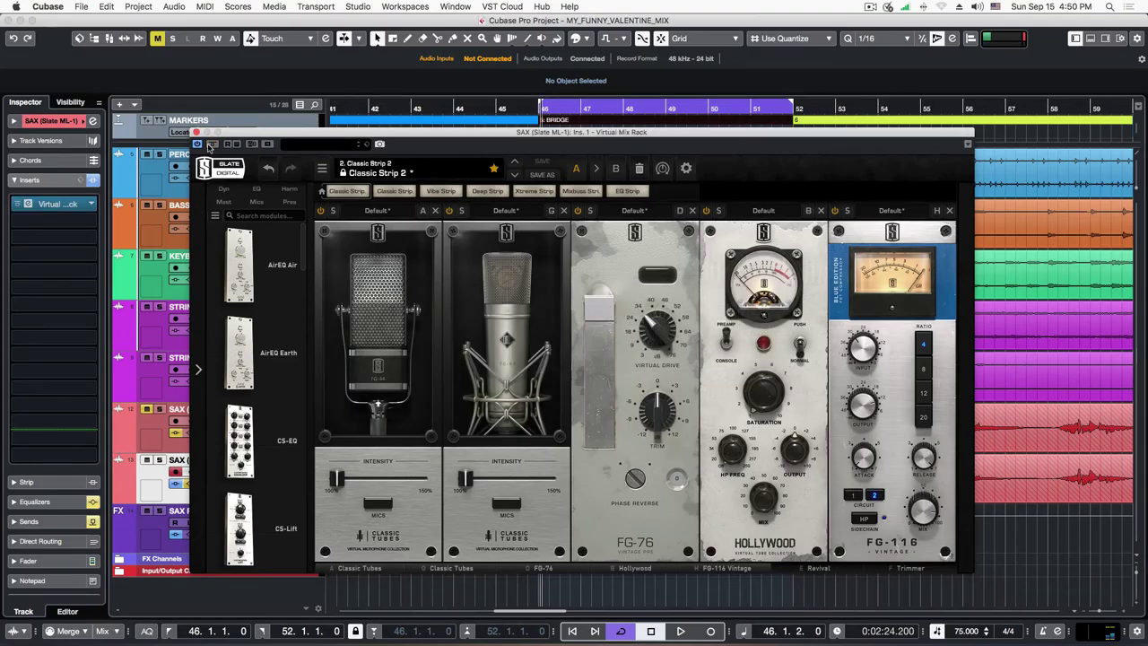
pyautogui.press('space')
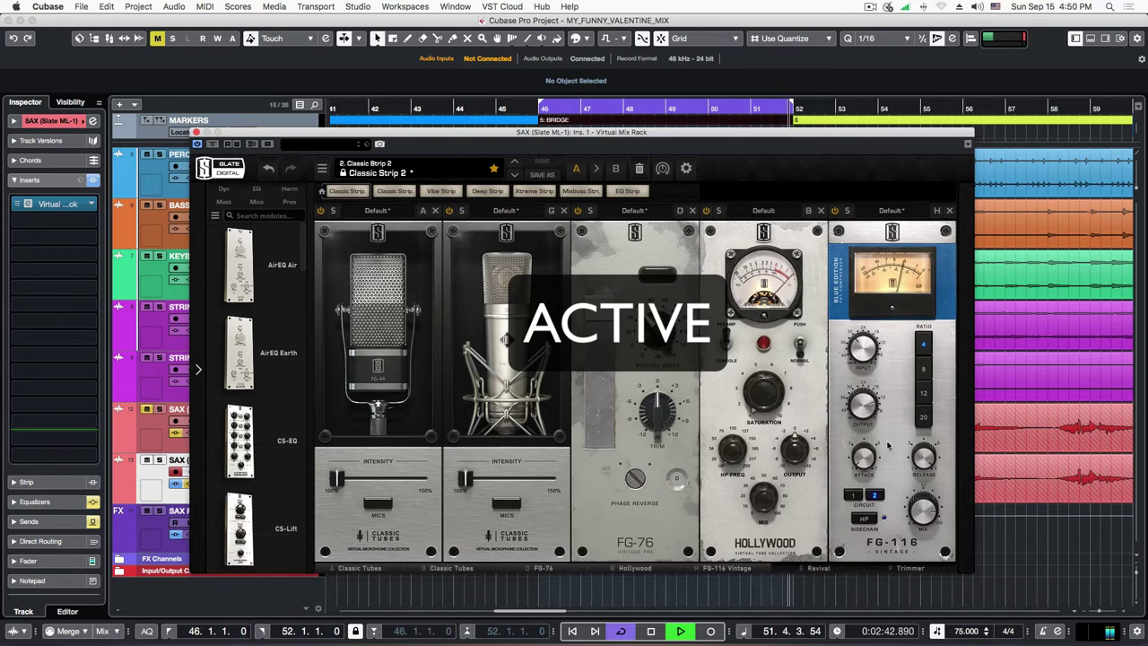
pyautogui.press('space')
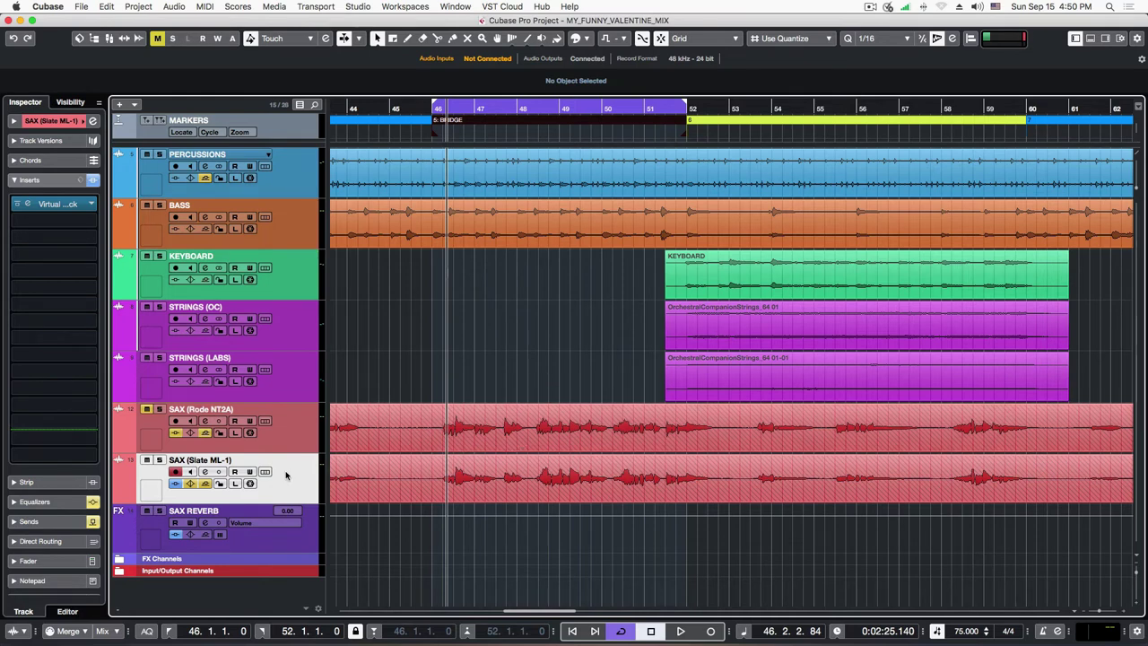
# Select the SAX REVERB effect track and view the track types available for adding to the project.
pyautogui.click(301, 533)
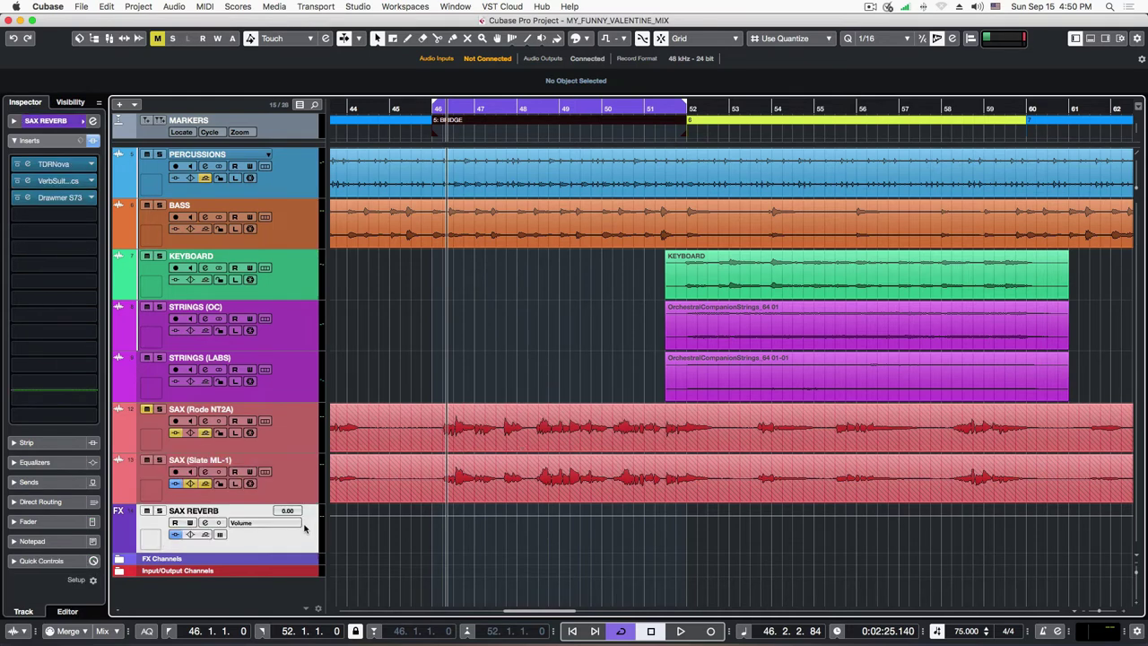
pyautogui.rightClick(299, 540)
pyautogui.moveTo(330, 545)
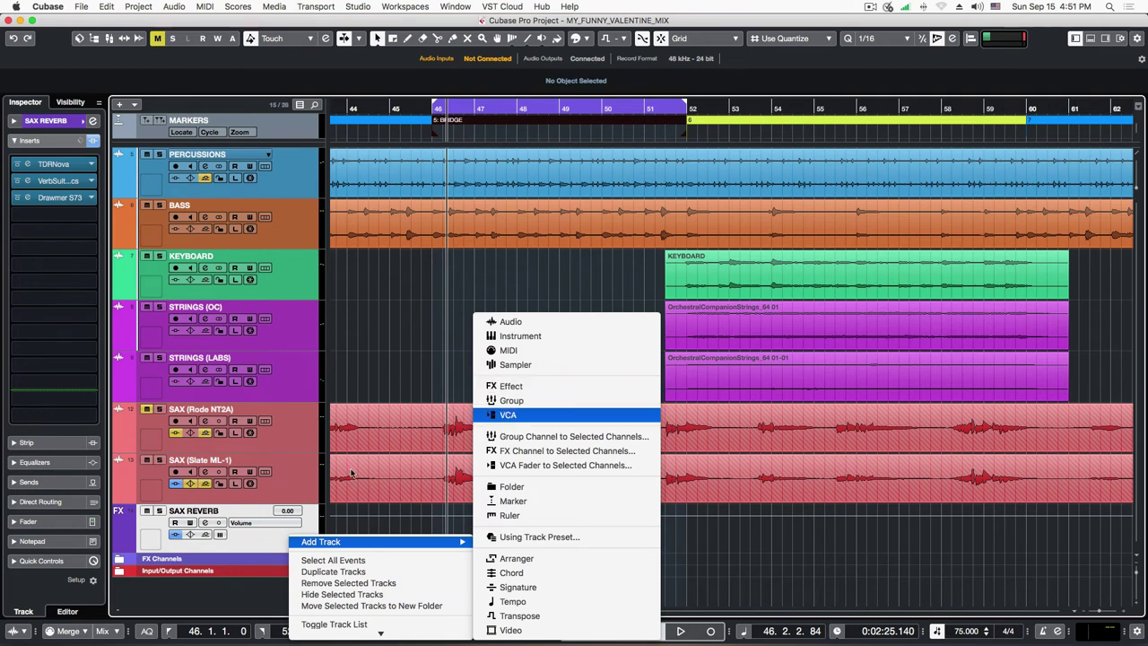
pyautogui.click(272, 542)
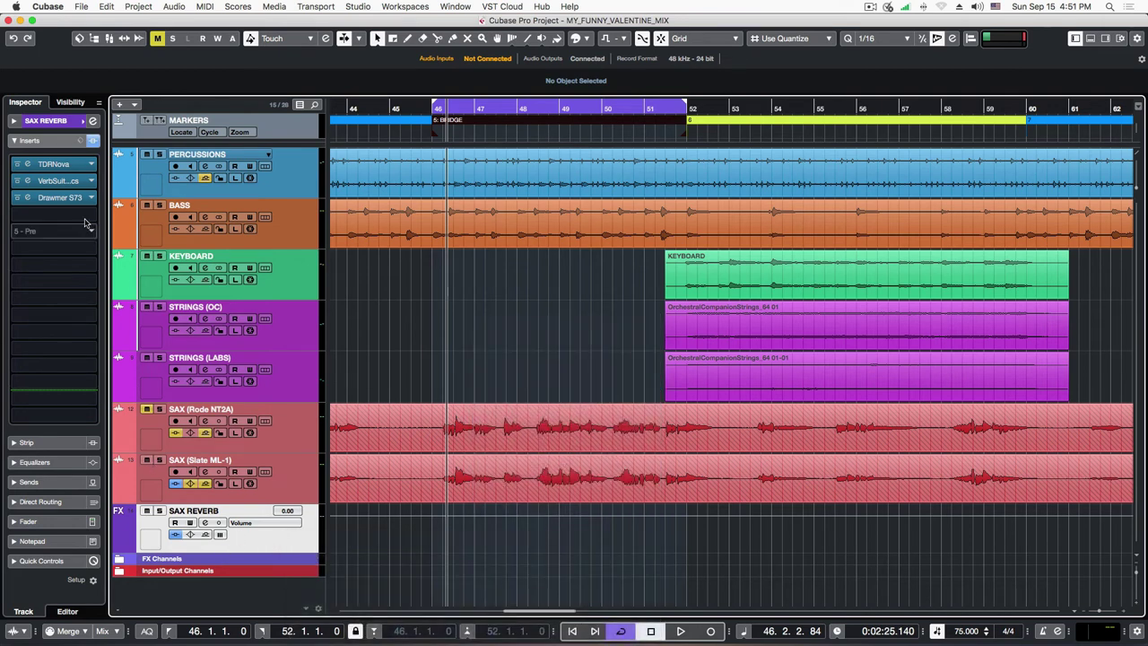
# Examine the settings of the VerbSuite Classics reverb and the TDRNova equalizer on the SAX REVERB track, closing each plug-in.
pyautogui.doubleClick(34, 182)
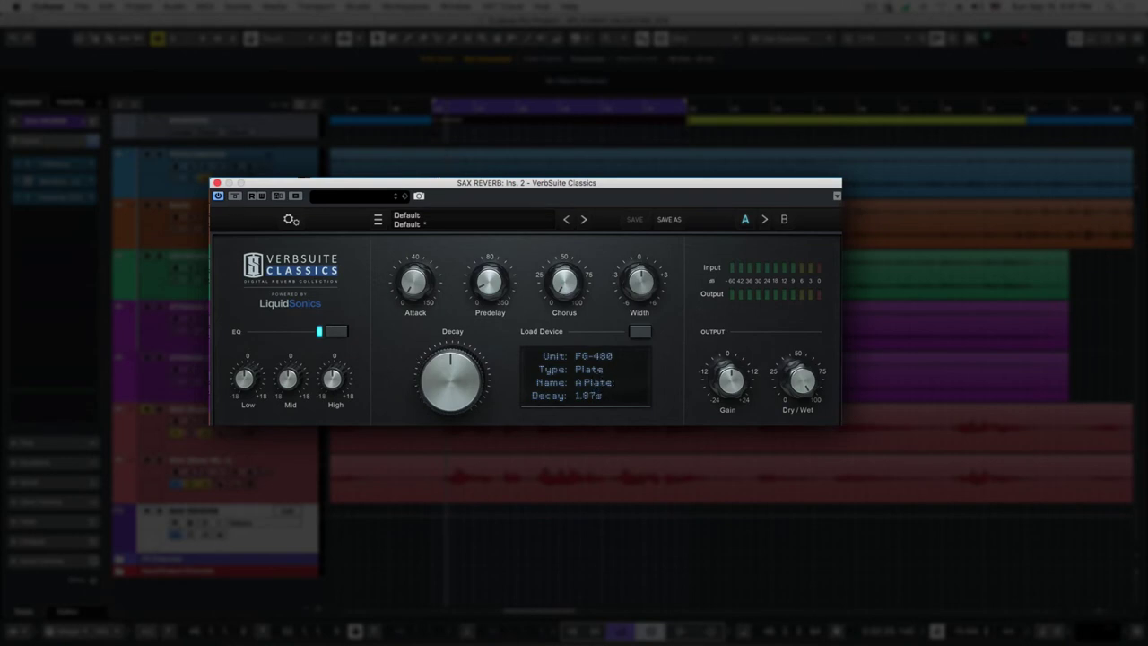
pyautogui.click(216, 184)
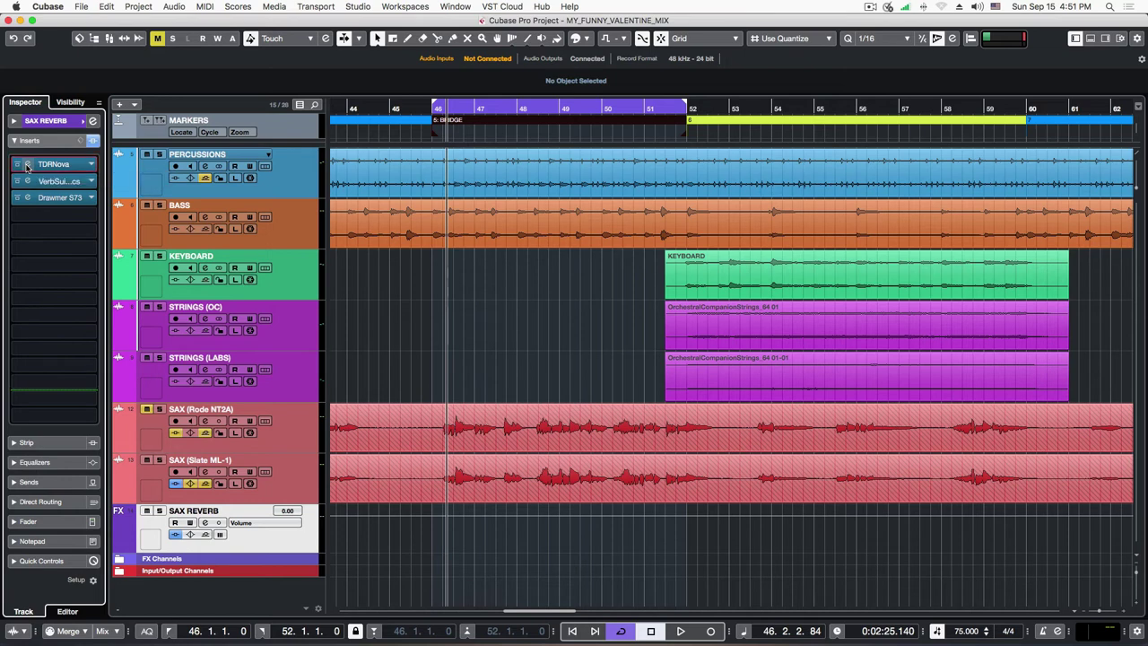
pyautogui.click(27, 166)
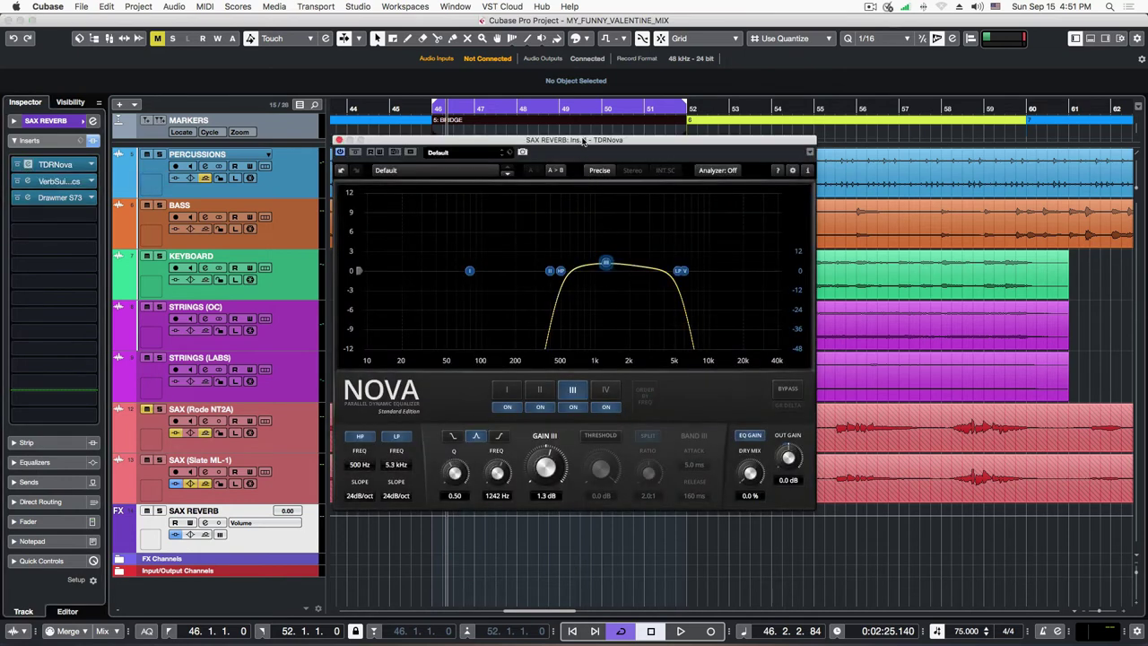
pyautogui.moveTo(583, 141); pyautogui.dragTo(604, 138)
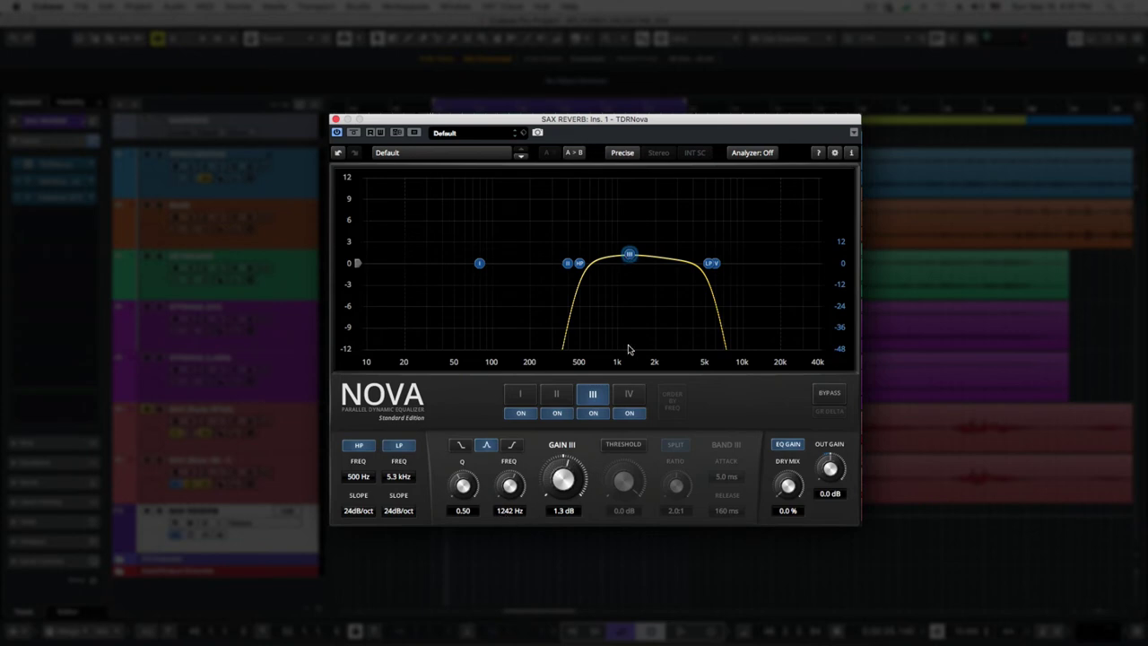
pyautogui.click(335, 121)
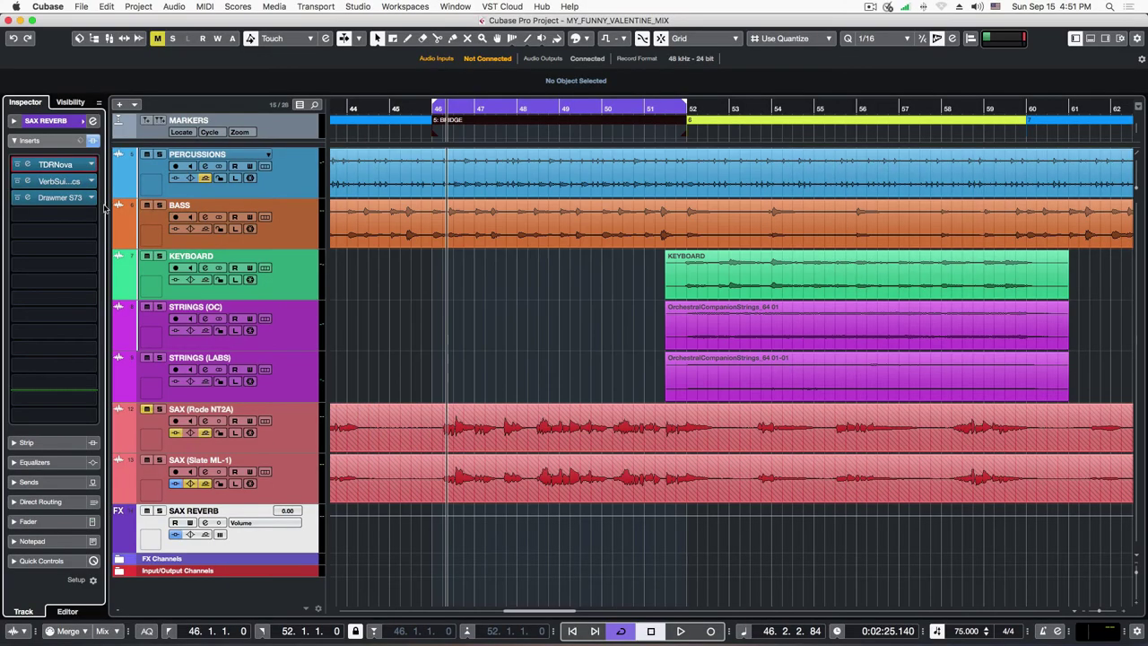
# Open the Drawmer S73 insert on the SAX REVERB track, toggle its Air switch and close the plug-in.
pyautogui.click(28, 198)
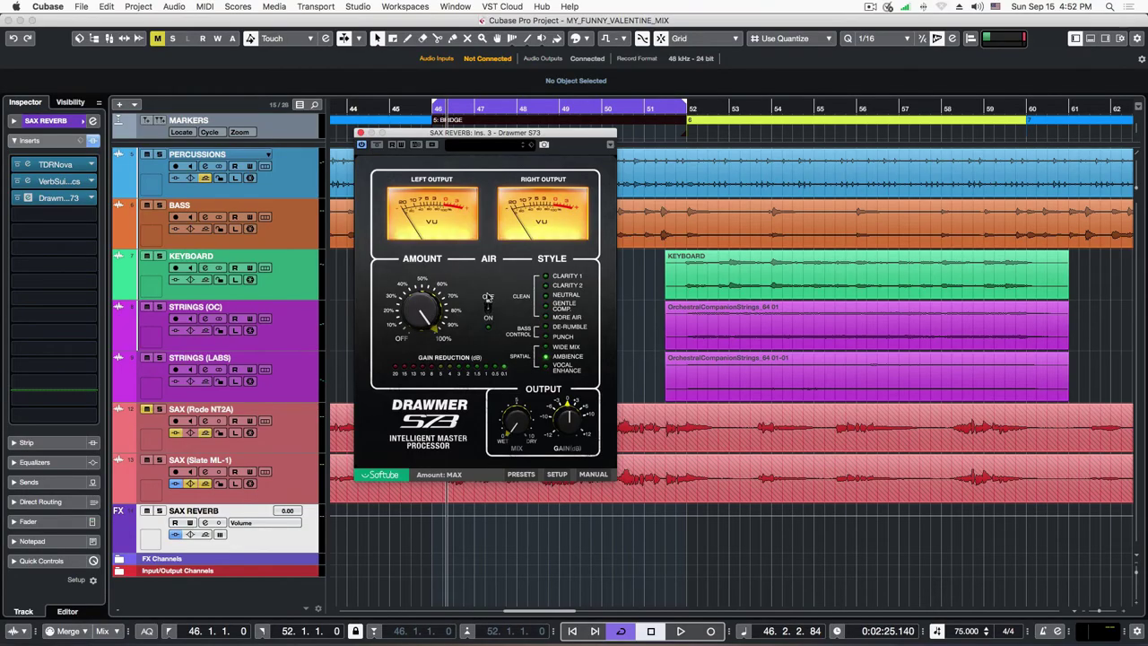
pyautogui.click(489, 305)
pyautogui.click(360, 133)
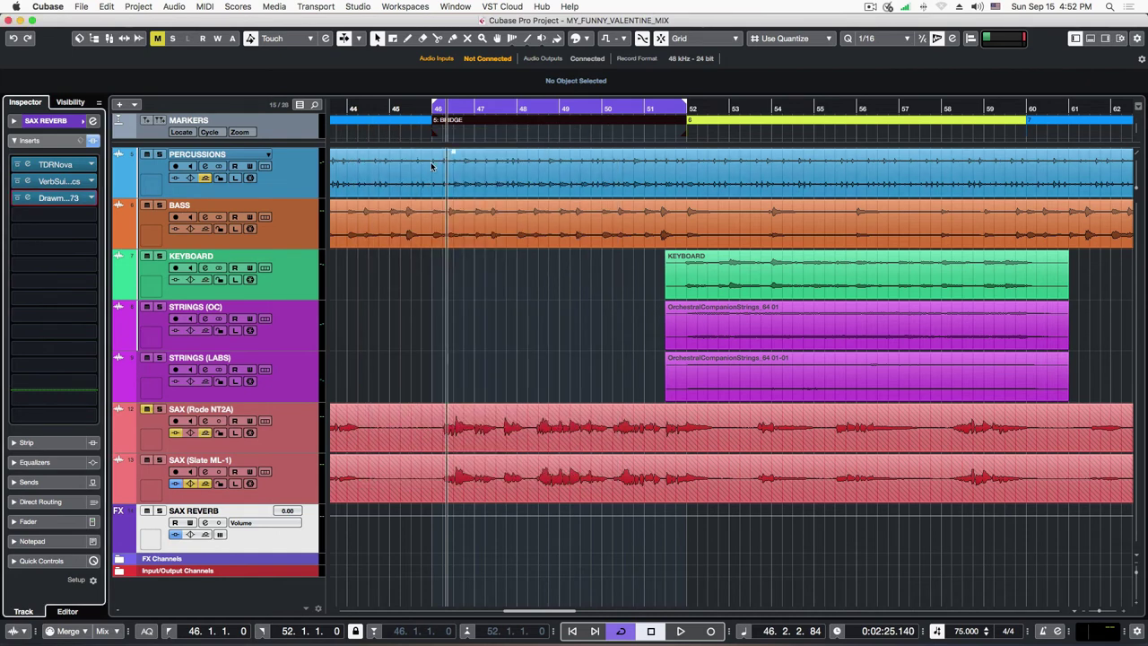
# Reactivate the sends on the SAX (Slate ML-1) track and play from the start of the bridge.
pyautogui.click(440, 108)
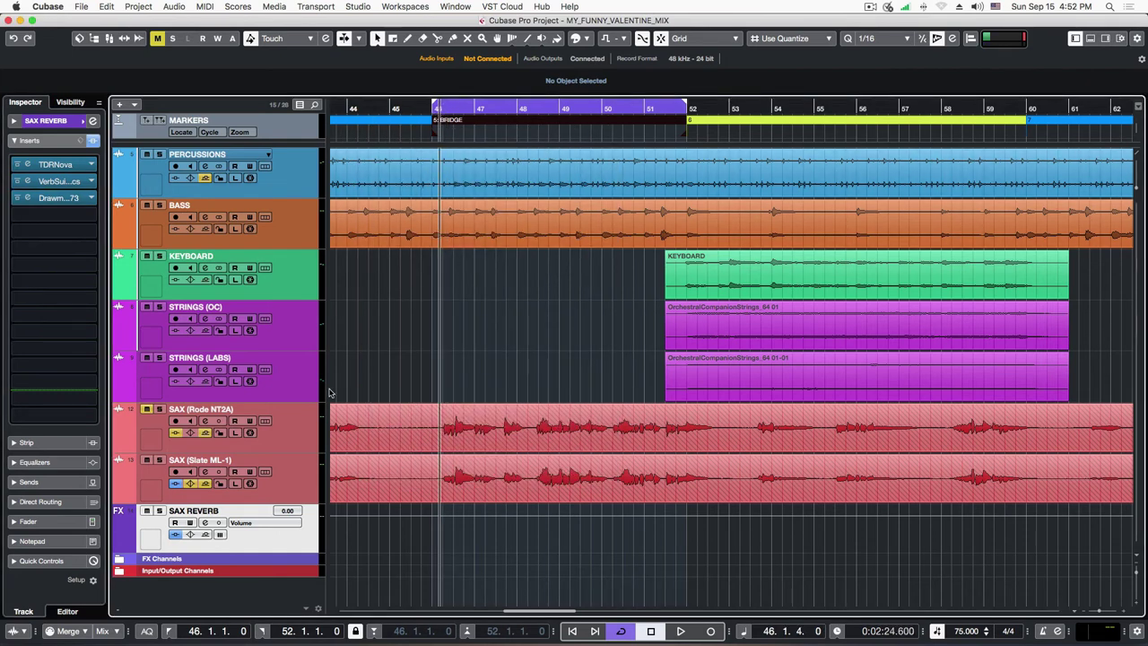
pyautogui.click(270, 489)
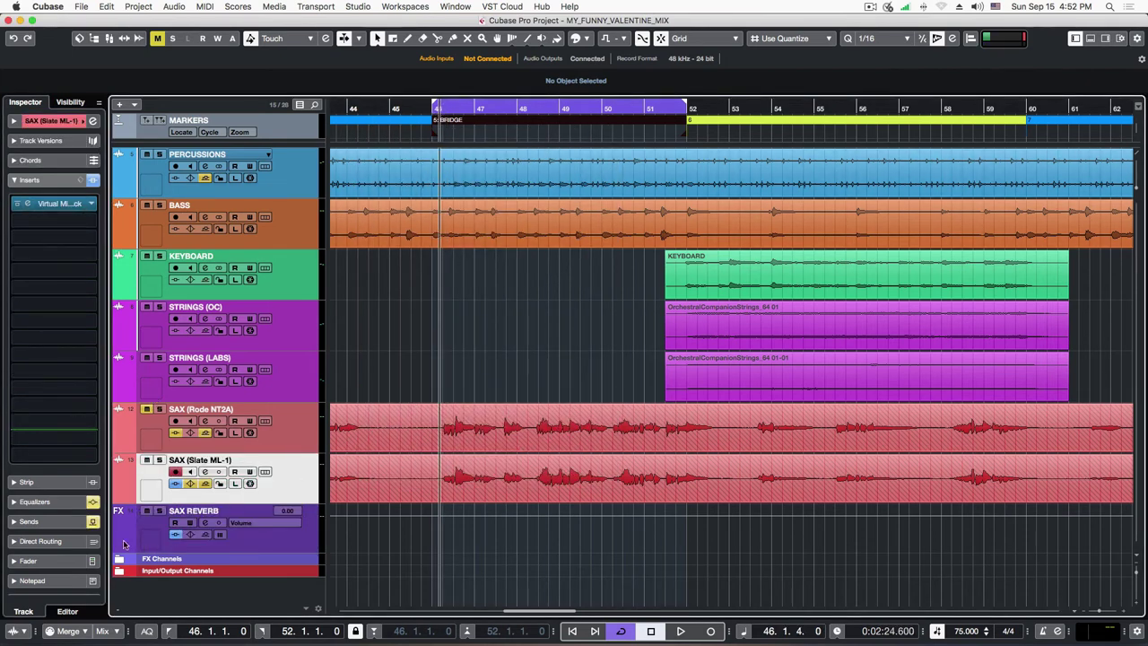
pyautogui.click(92, 522)
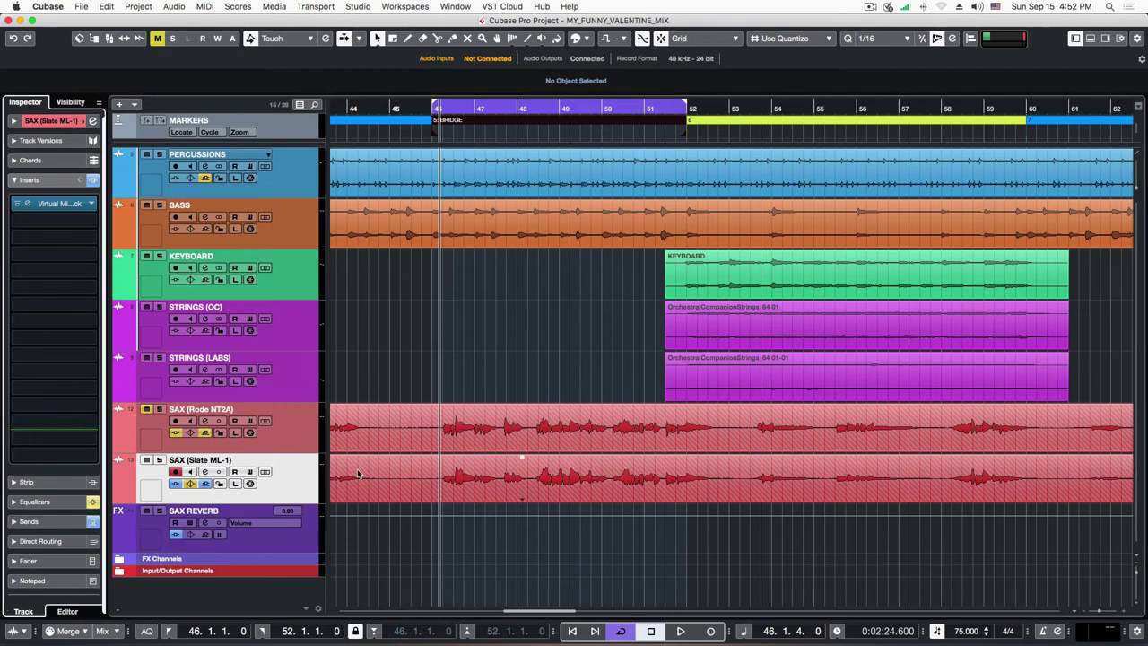
pyautogui.press('space')
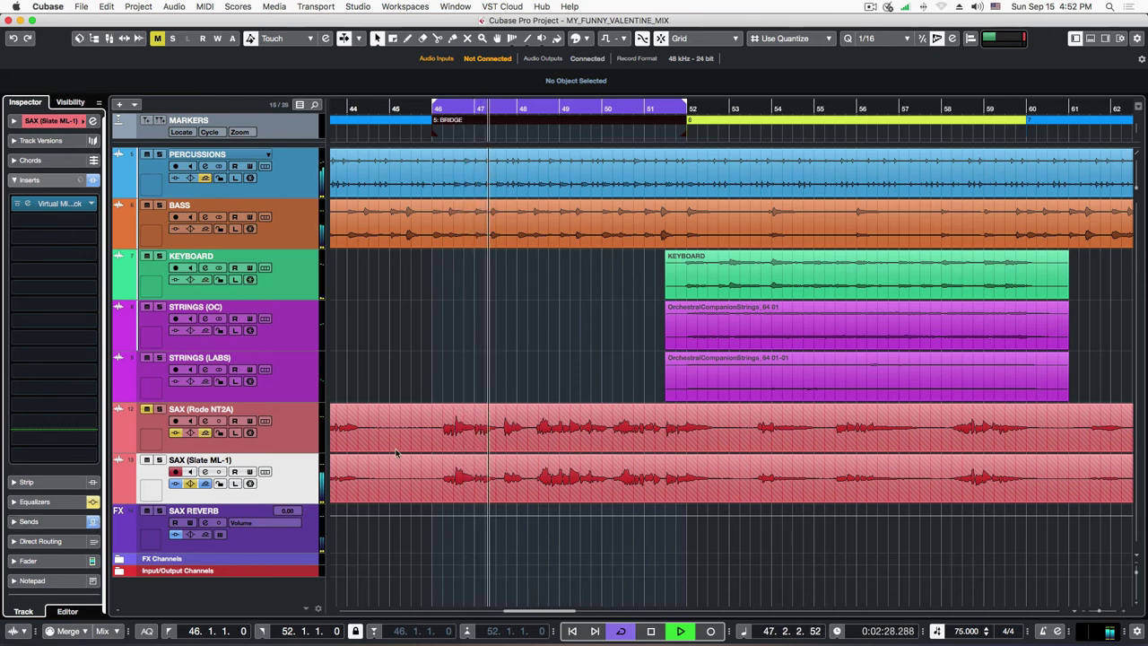
# Extend the end of the cycle range to bar 53 during playback, stop playback and close the Virtual Mix Rack.
pyautogui.moveTo(708, 109); pyautogui.dragTo(730, 109)
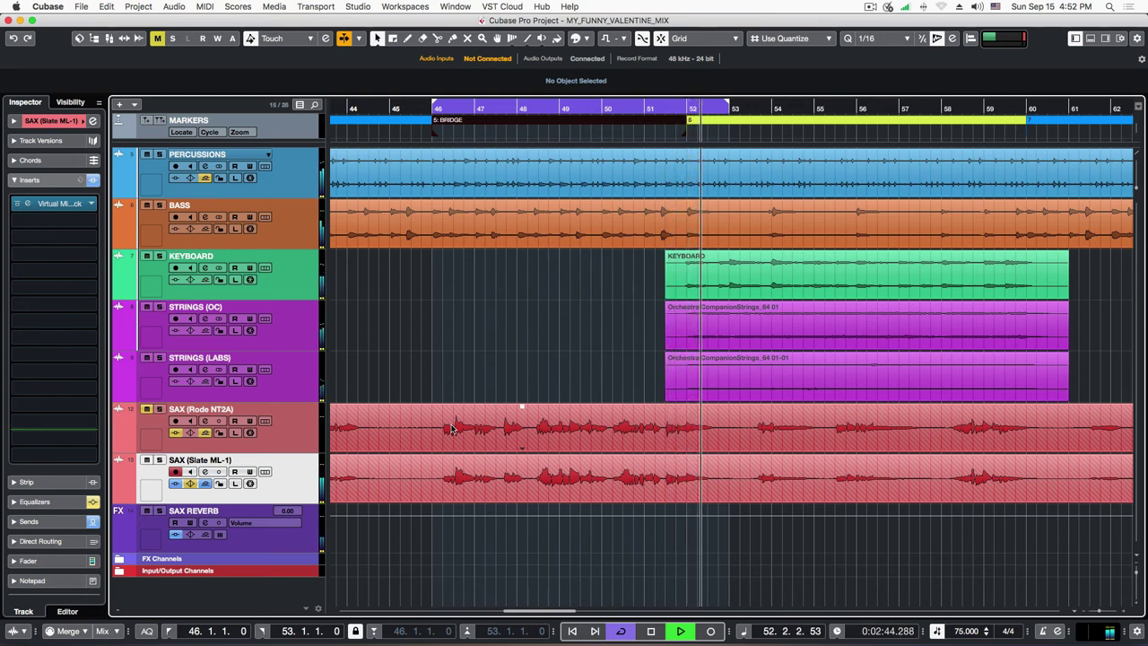
pyautogui.press('space')
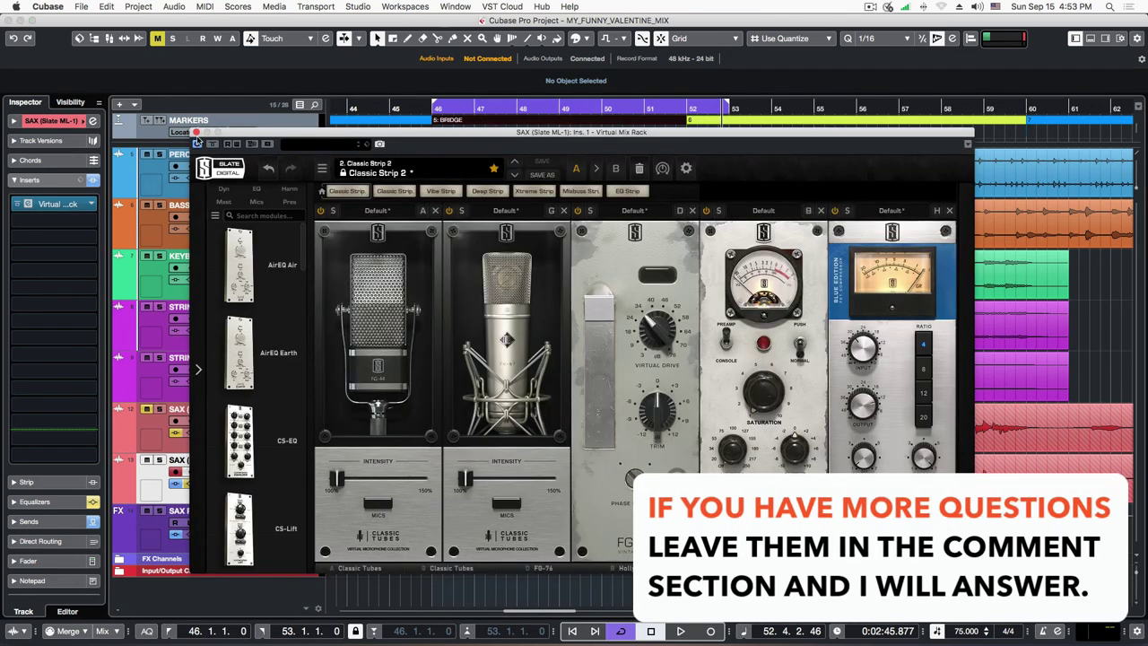
pyautogui.click(197, 133)
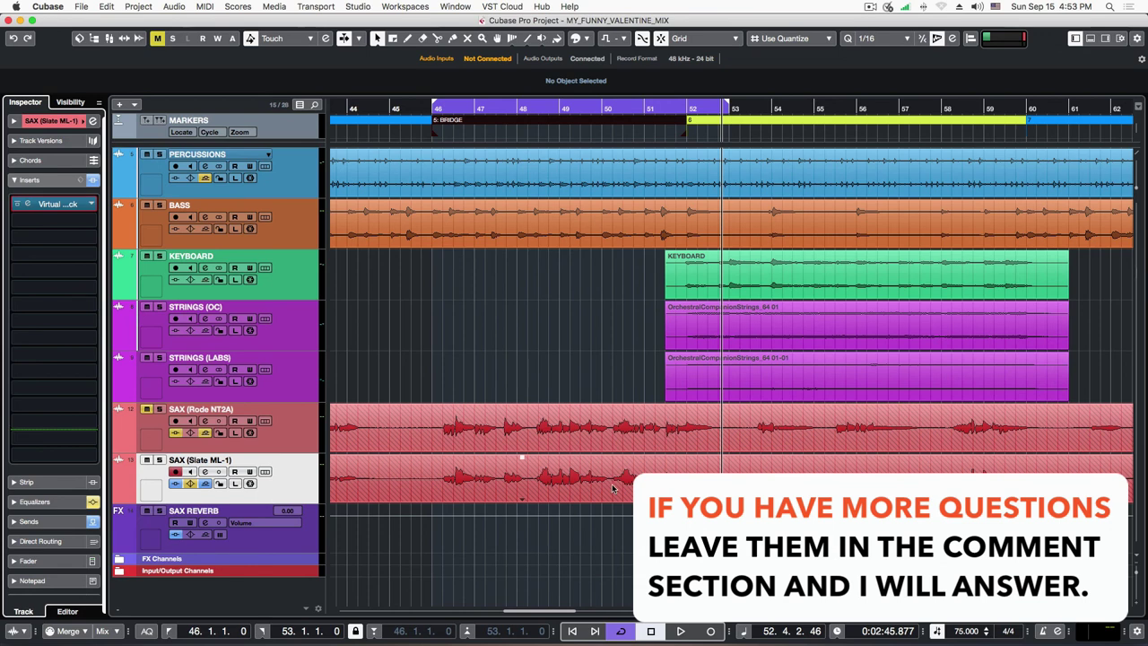